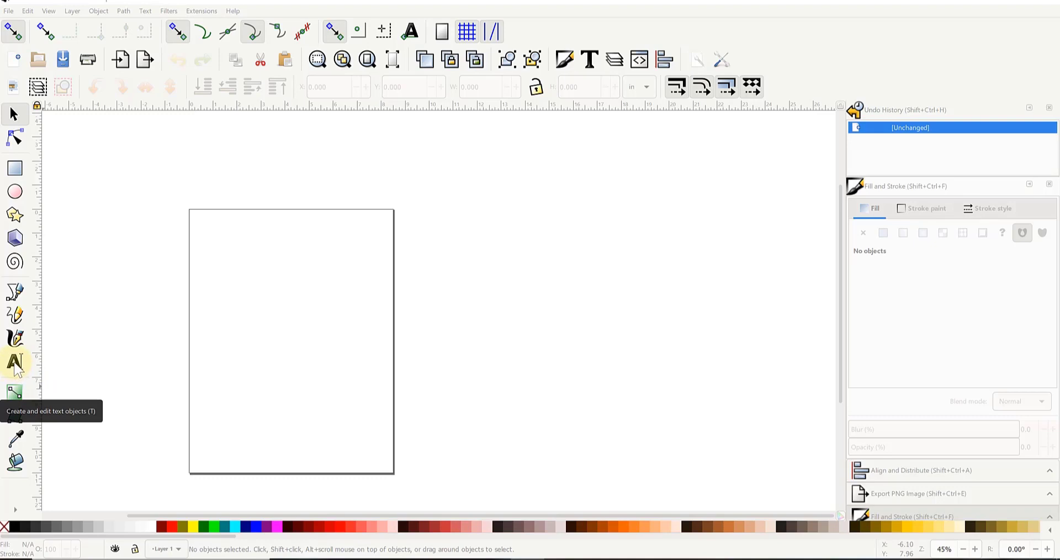
Activate the Text tool on the blank page, briefly switching to the Selector and back with T
{"action": "left_click", "coordinate": [16, 364]}
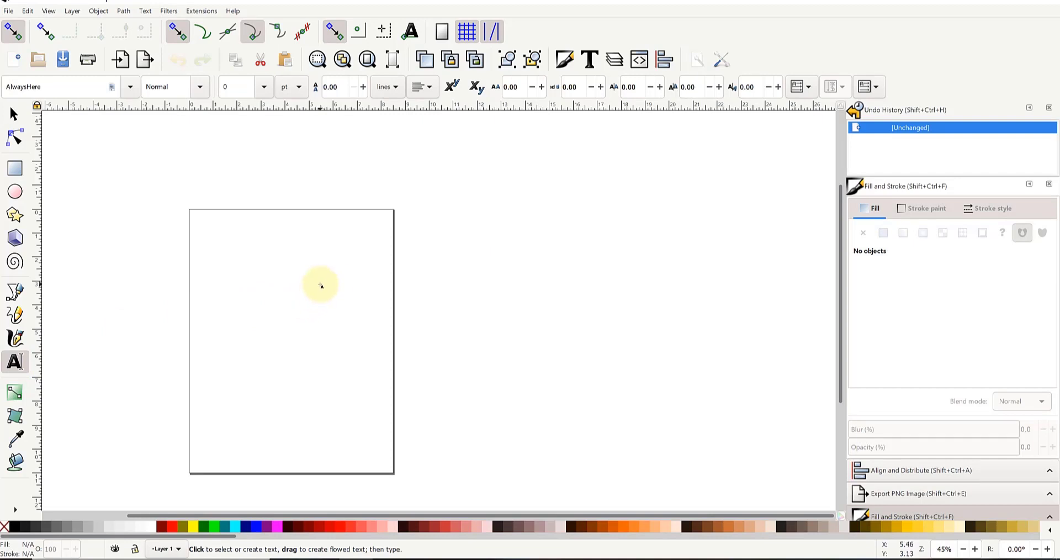
{"action": "left_click", "coordinate": [297, 302]}
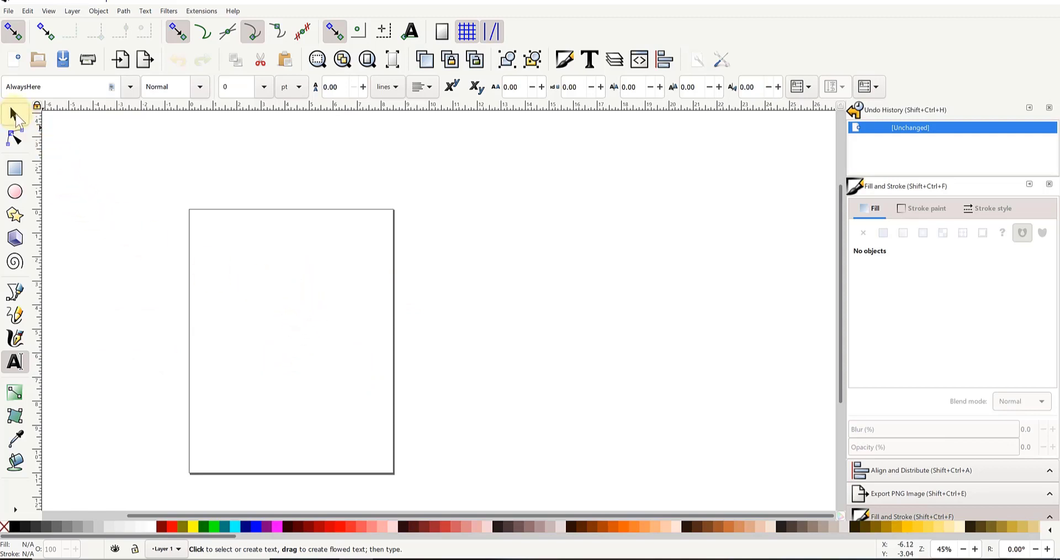
{"action": "left_click", "coordinate": [15, 115]}
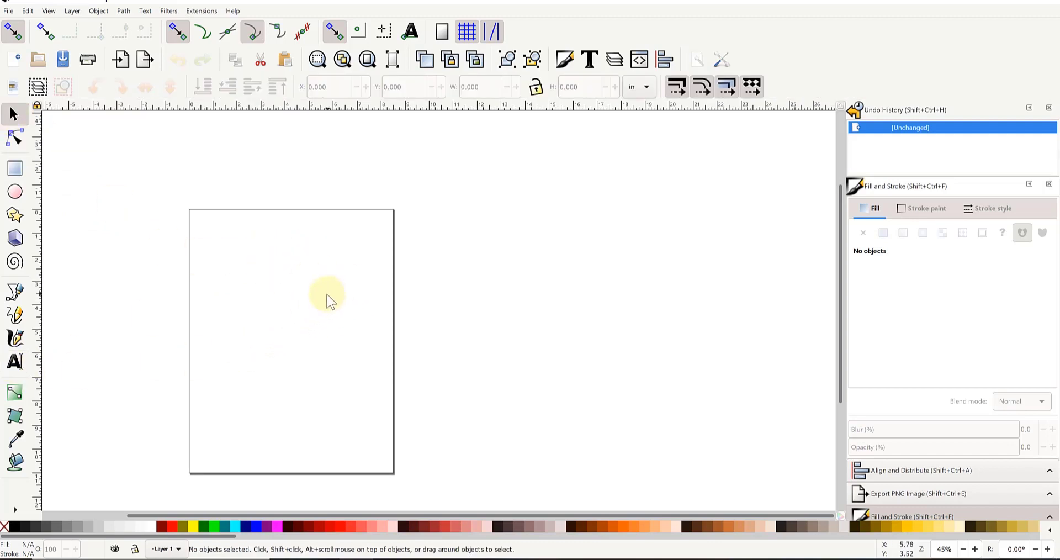
{"action": "key", "text": "t"}
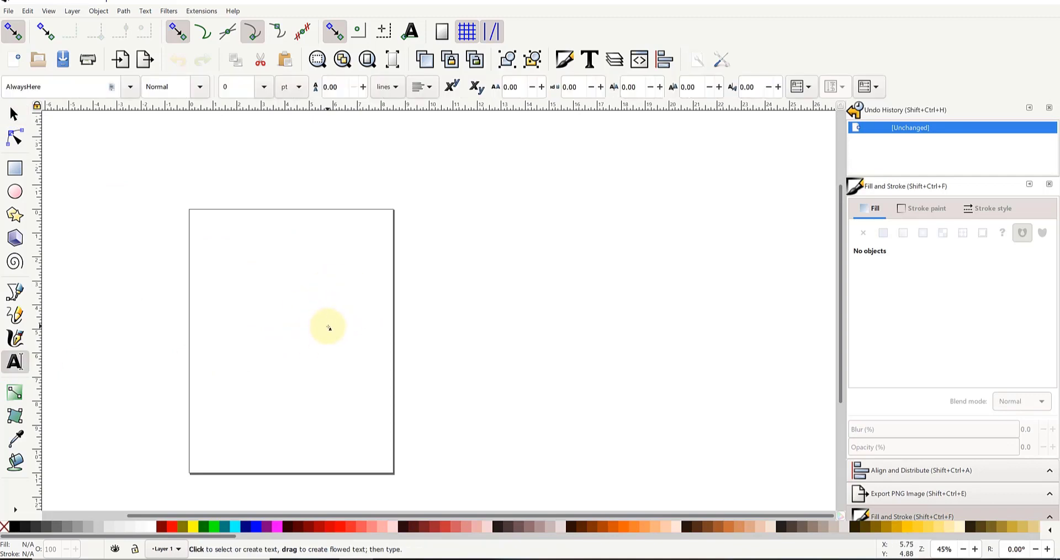
Type 'WE ARE LEARNING' and 'ABOUT TEXT!' as two lines near the page centre
{"action": "left_click", "coordinate": [327, 326]}
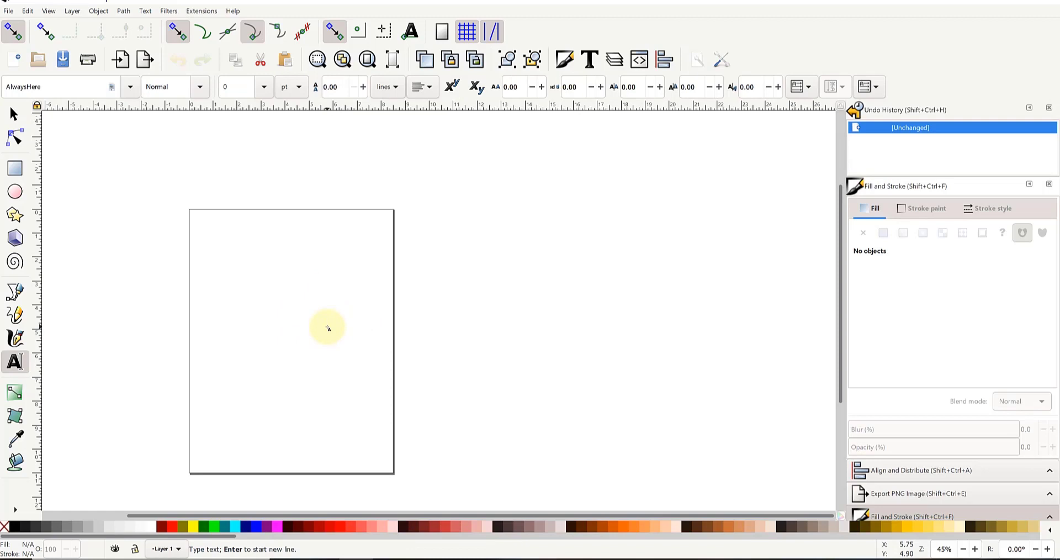
{"action": "scroll", "coordinate": [328, 327], "scroll_direction": "up", "scroll_amount": 3}
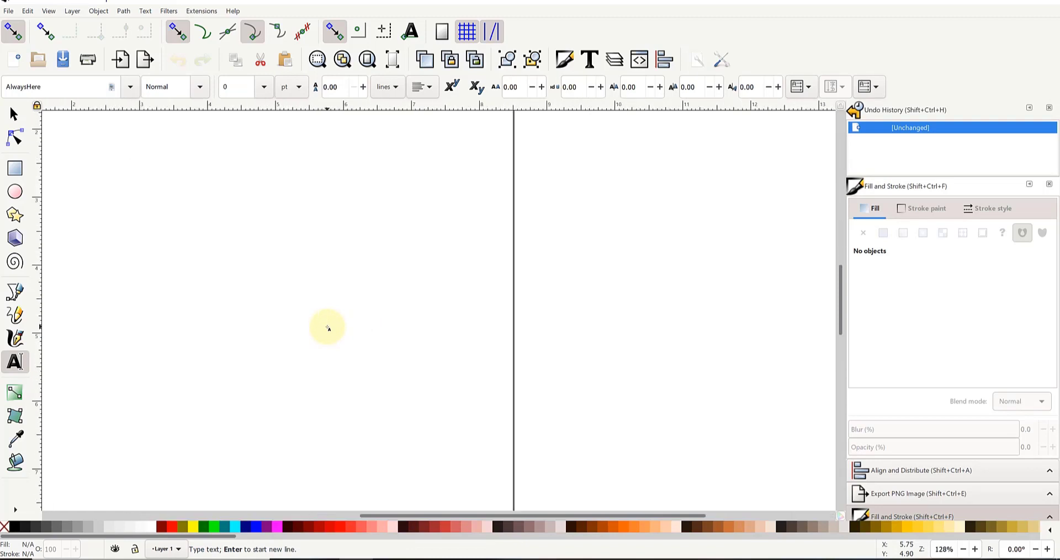
{"action": "scroll", "coordinate": [327, 327], "scroll_direction": "up", "scroll_amount": 4}
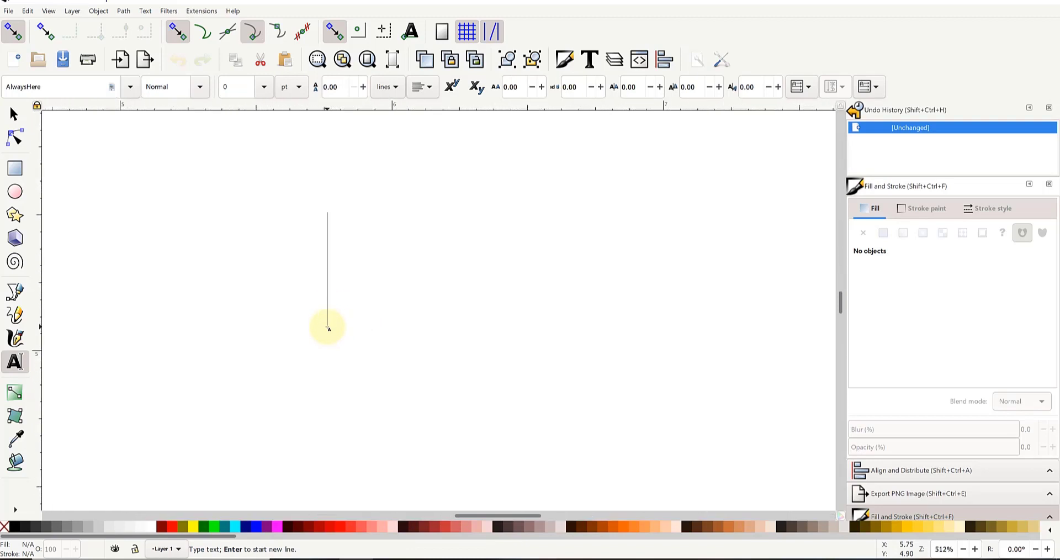
{"action": "scroll", "coordinate": [328, 327], "scroll_direction": "down", "scroll_amount": 1}
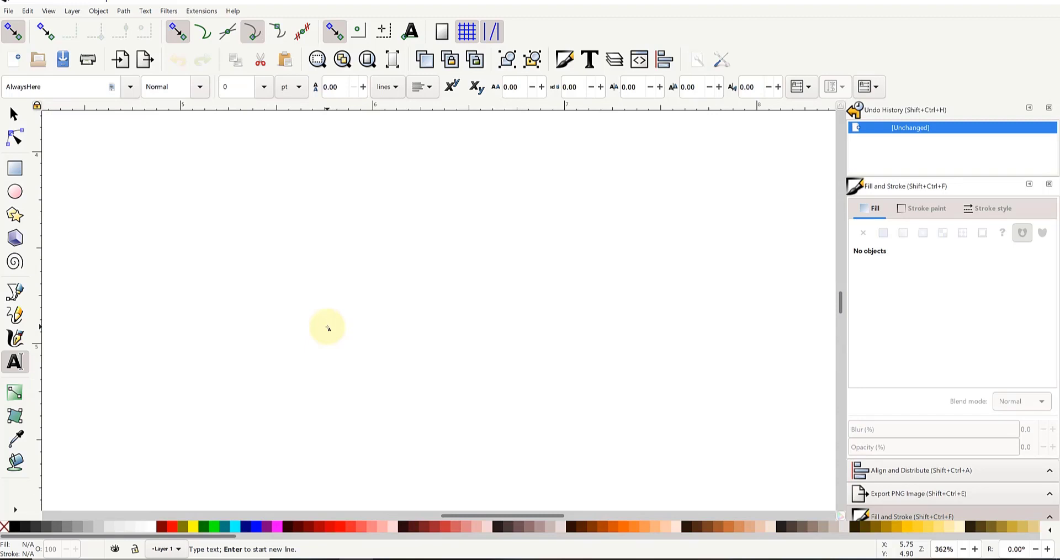
{"action": "type", "text": "WE ARE L"}
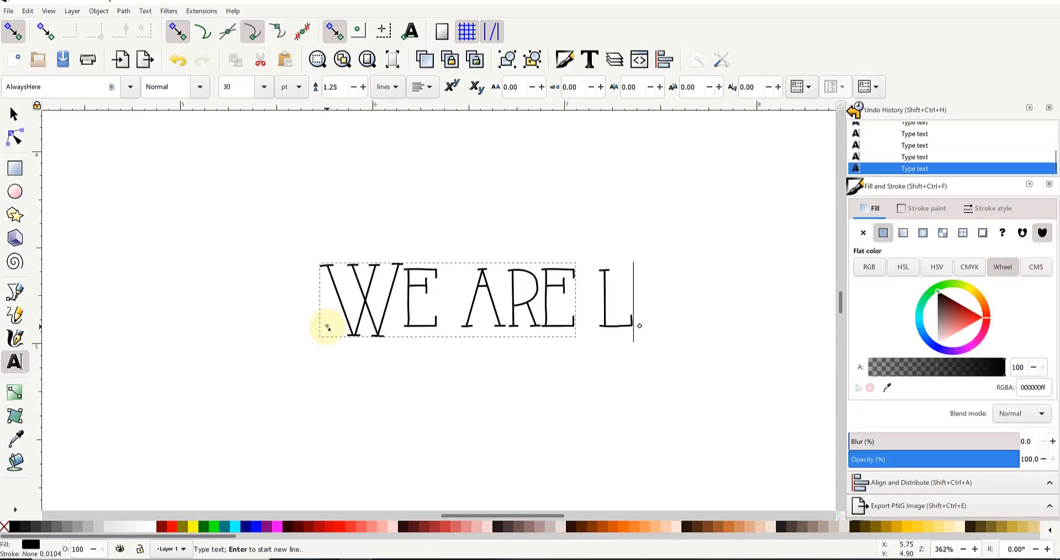
{"action": "type", "text": "EARNING "}
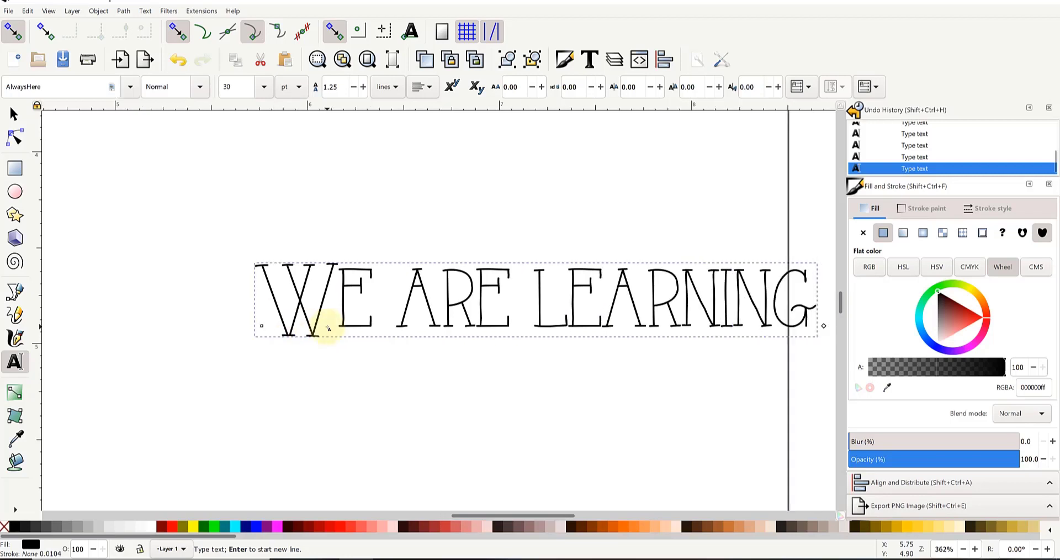
{"action": "type", "text": "ABOUT TEX"}
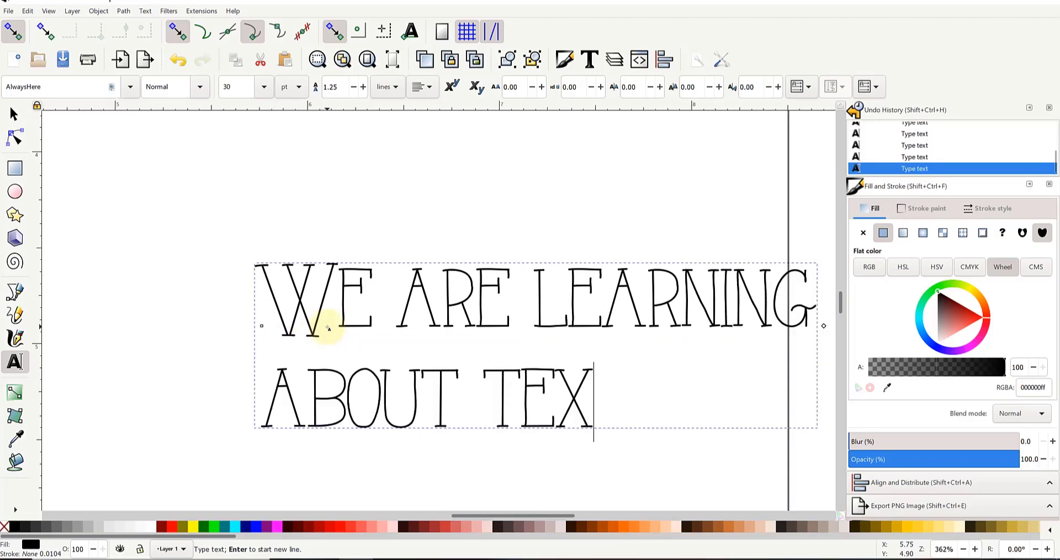
{"action": "type", "text": "T!"}
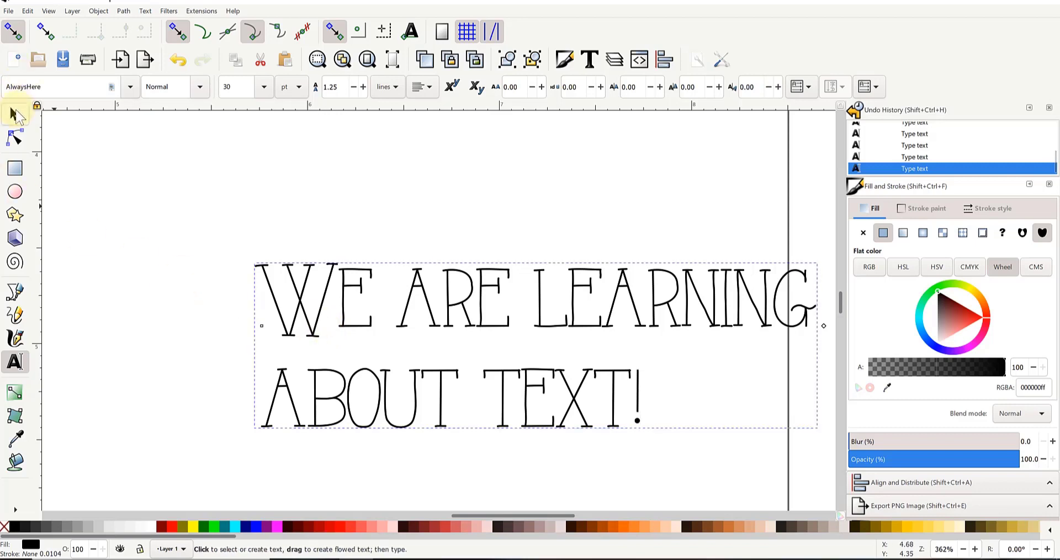
Drag the text block up and left, then resume editing it with the Text tool
{"action": "left_click", "coordinate": [14, 115]}
{"action": "left_click_drag", "start_coordinate": [406, 283], "coordinate": [319, 244]}
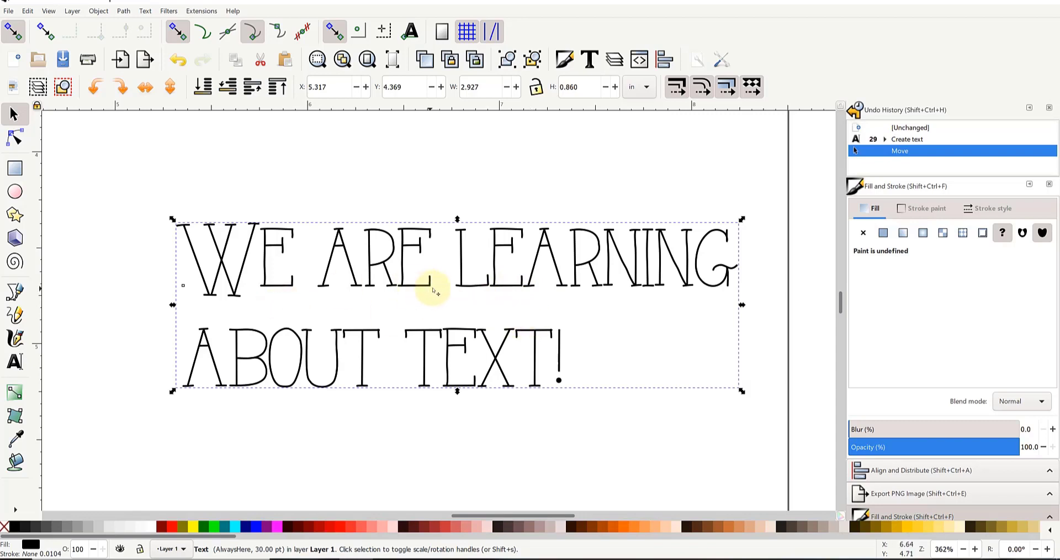
{"action": "left_click", "coordinate": [14, 363]}
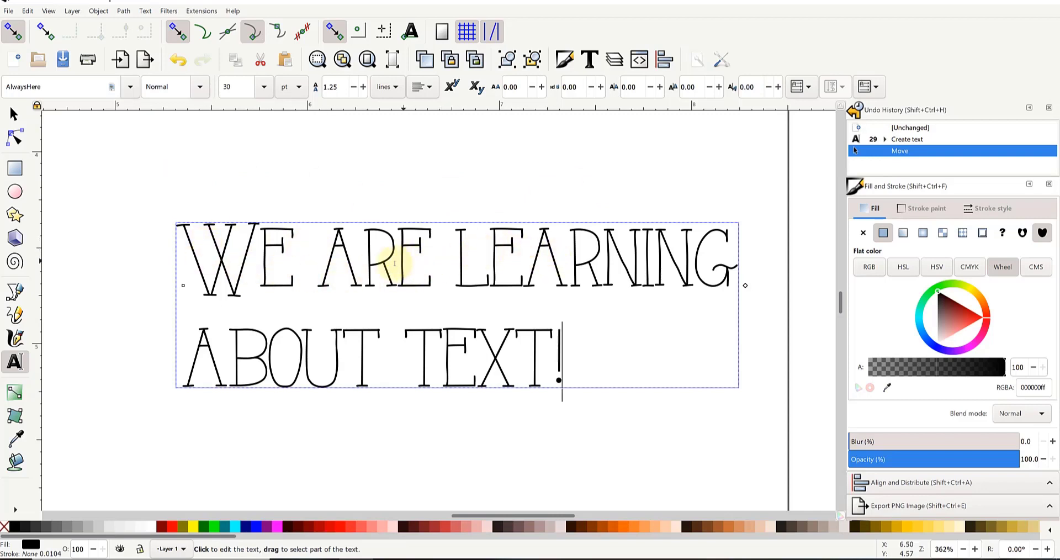
{"action": "left_click", "coordinate": [297, 271]}
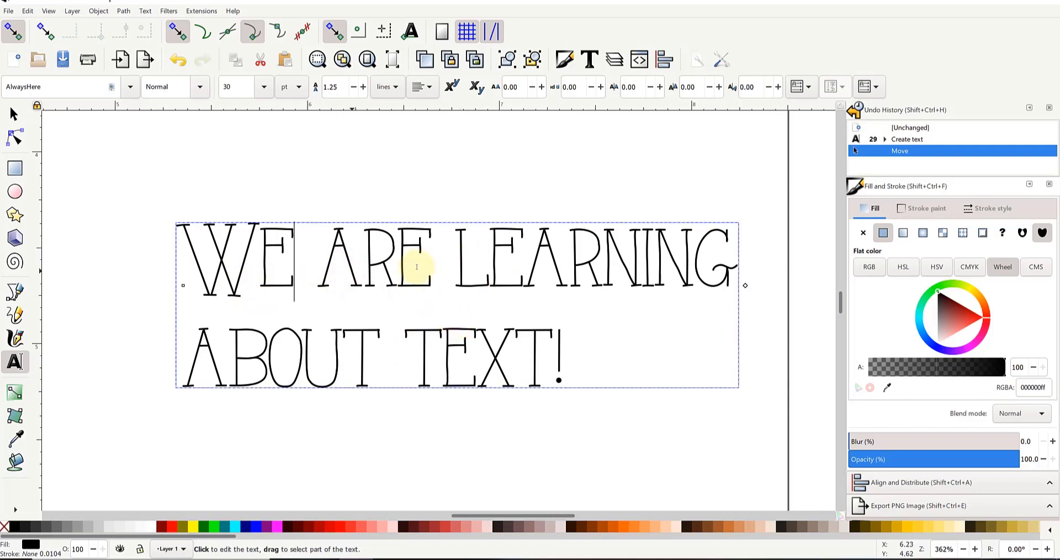
{"action": "key", "text": "Right"}
{"action": "key", "text": "Right"}
{"action": "key", "text": "Right"}
{"action": "key", "text": "Right"}
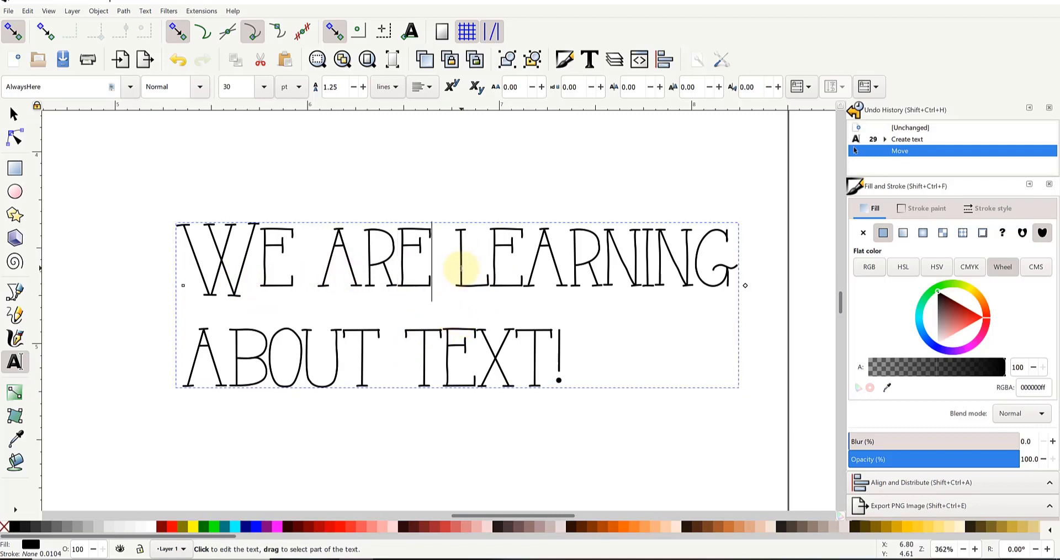
{"action": "key", "text": "Right"}
{"action": "key", "text": "Right"}
{"action": "key", "text": "Right"}
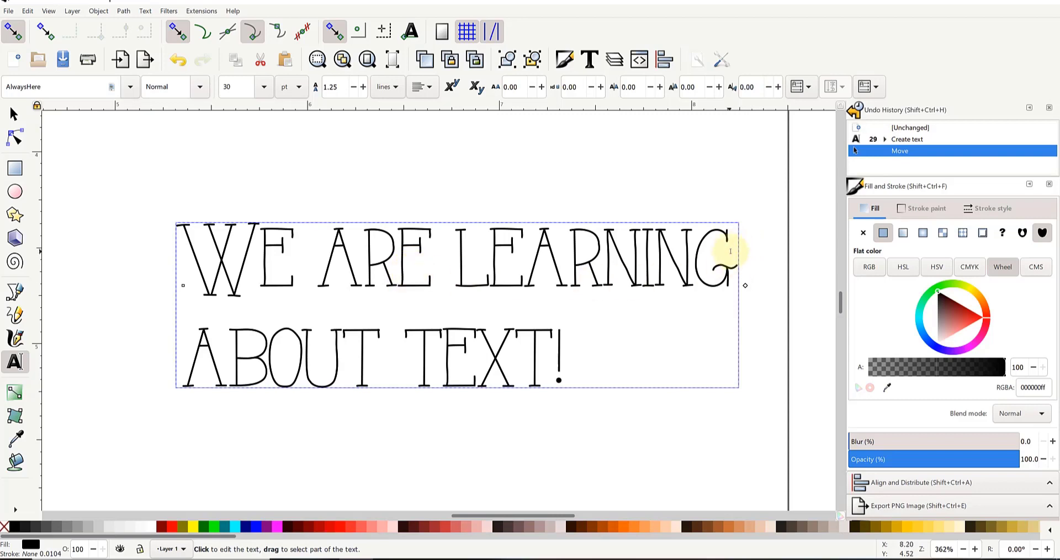
{"action": "key", "text": "Return"}
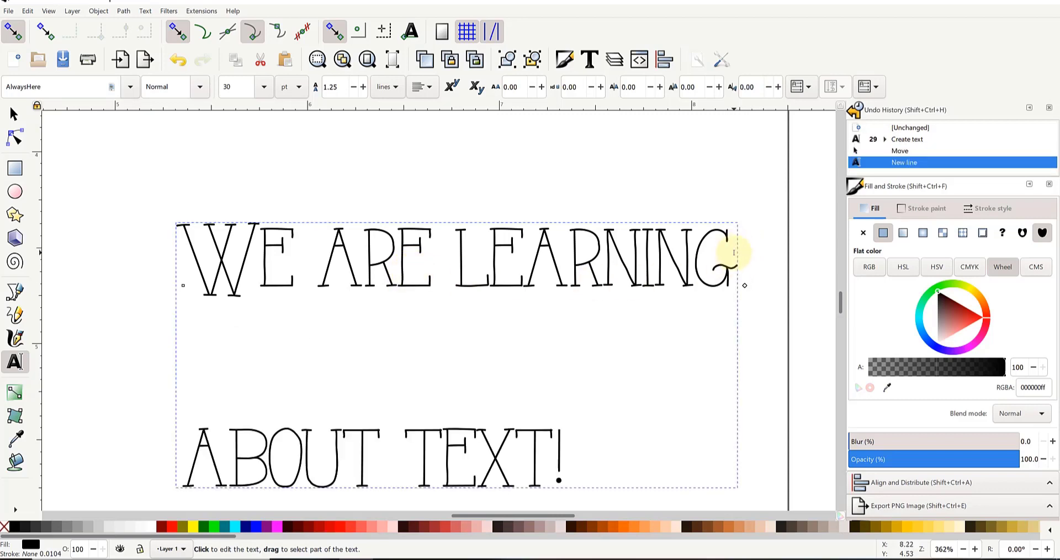
{"action": "key", "text": "BackSpace"}
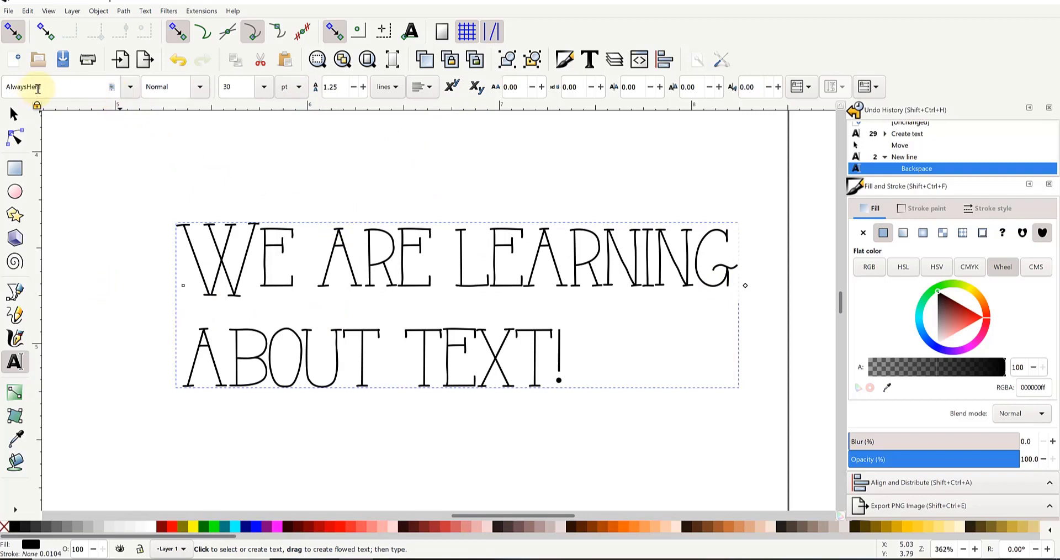
Browse the font-family list and apply Leelawadee UI to the text
{"action": "left_click", "coordinate": [131, 89]}
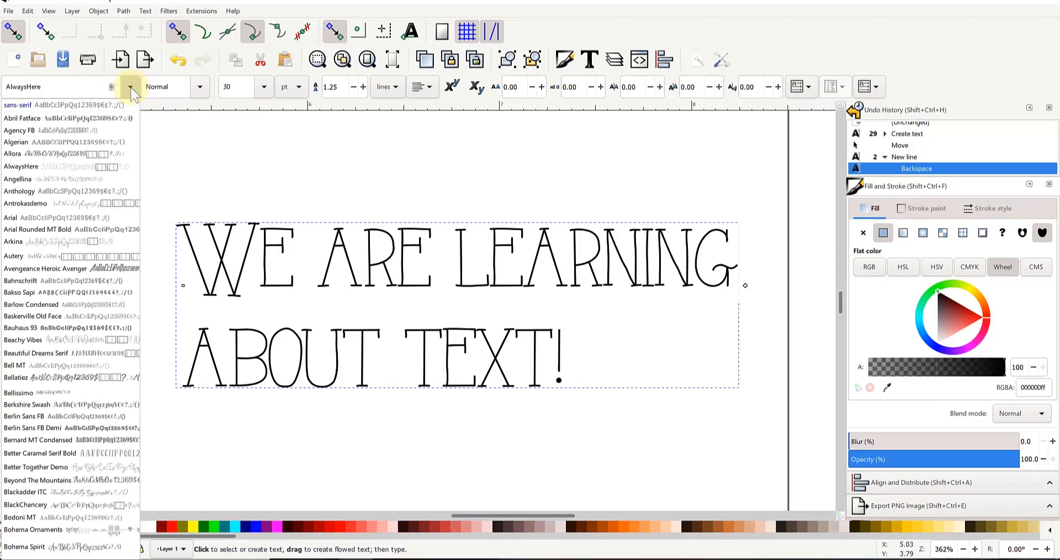
{"action": "left_click", "coordinate": [131, 90]}
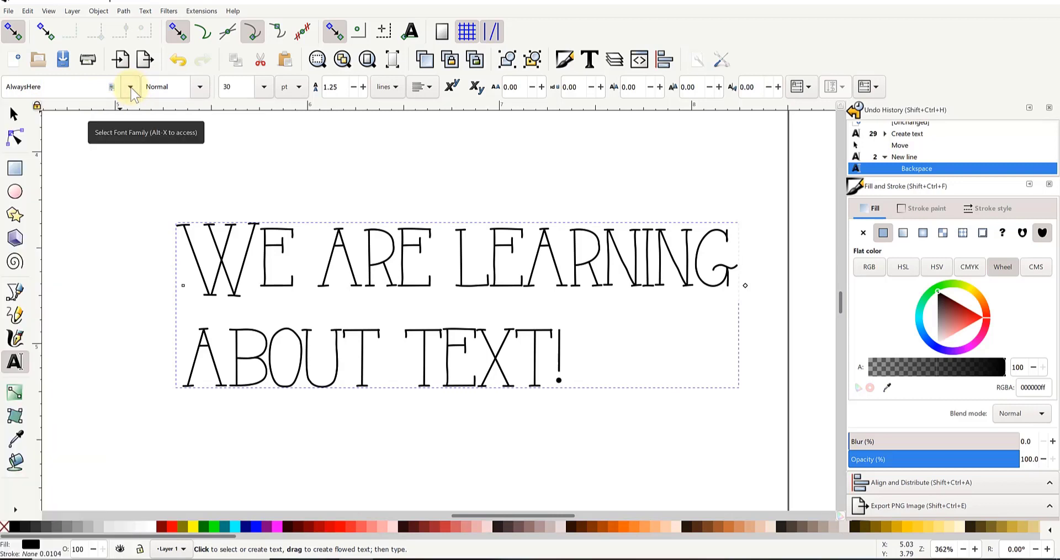
{"action": "left_click", "coordinate": [131, 88]}
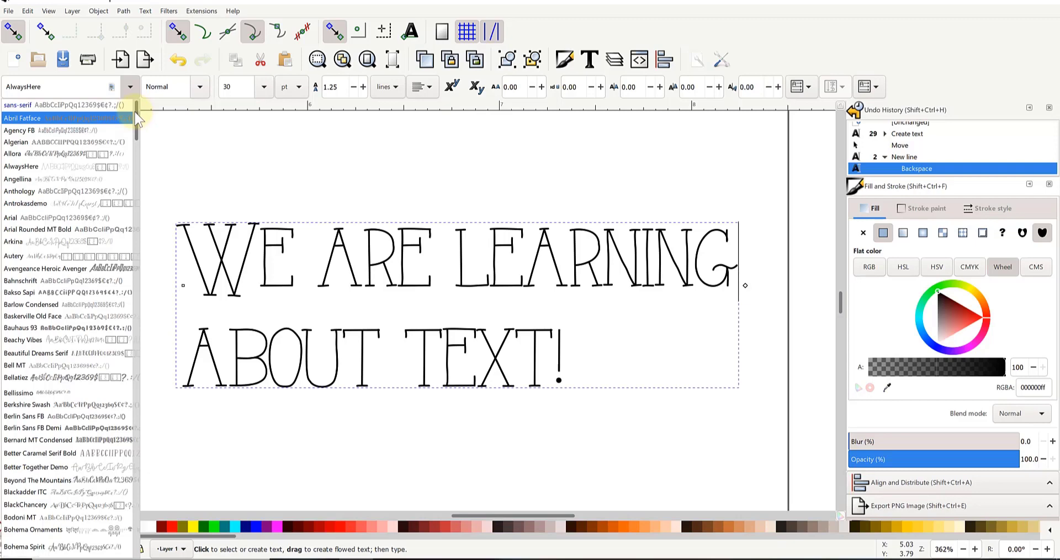
{"action": "left_click_drag", "start_coordinate": [136, 118], "coordinate": [120, 320]}
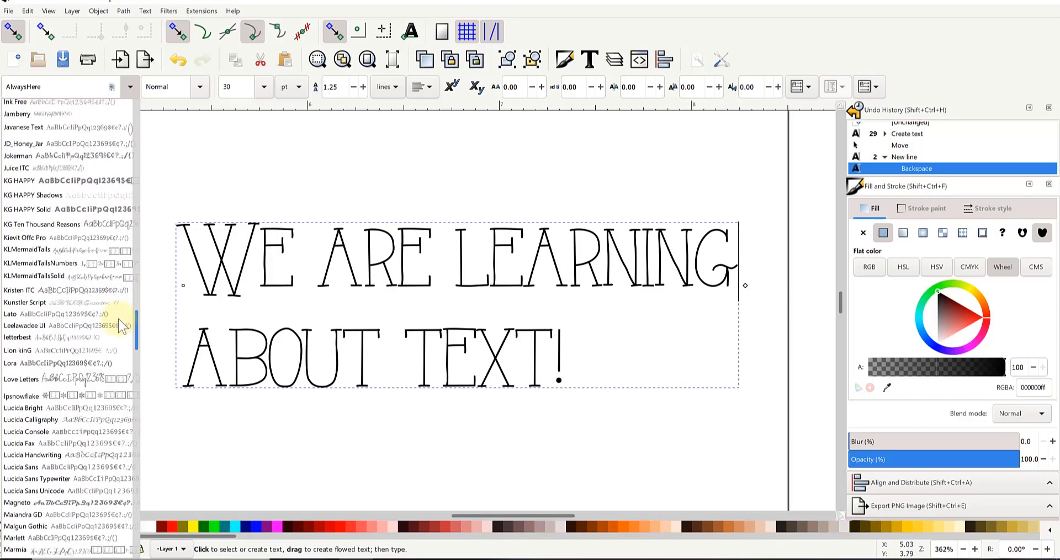
{"action": "left_click", "coordinate": [119, 322]}
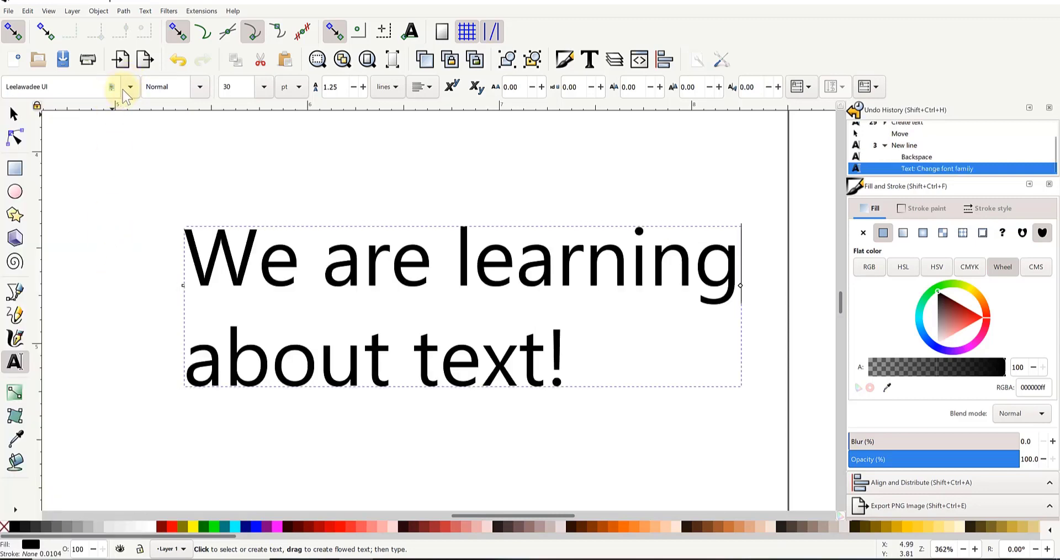
Clear the font-family box, search 'lov' and apply Love Letters
{"action": "left_click", "coordinate": [123, 88]}
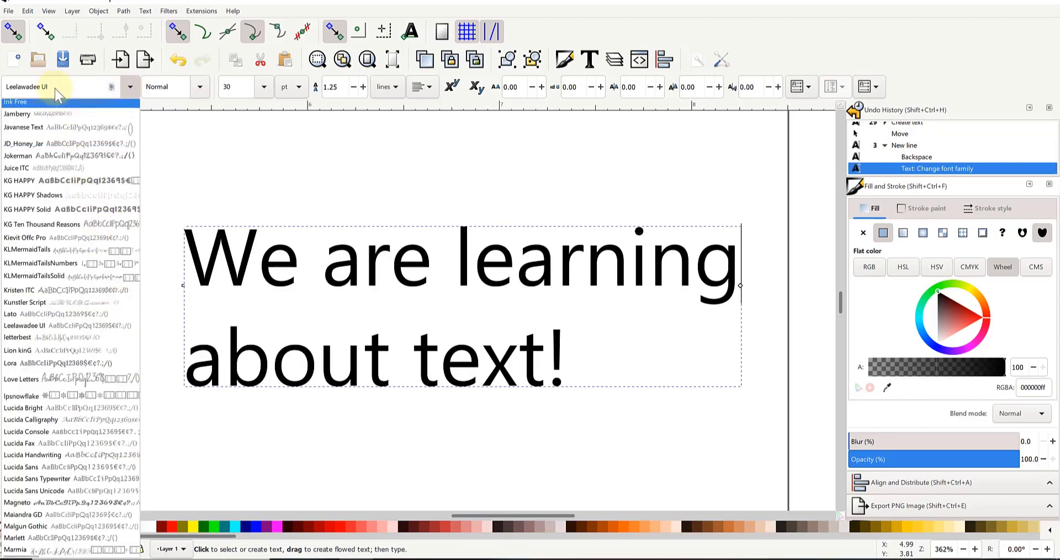
{"action": "double_click", "coordinate": [78, 85]}
{"action": "key", "text": "BackSpace"}
{"action": "key", "text": "ctrl+a"}
{"action": "key", "text": "BackSpace"}
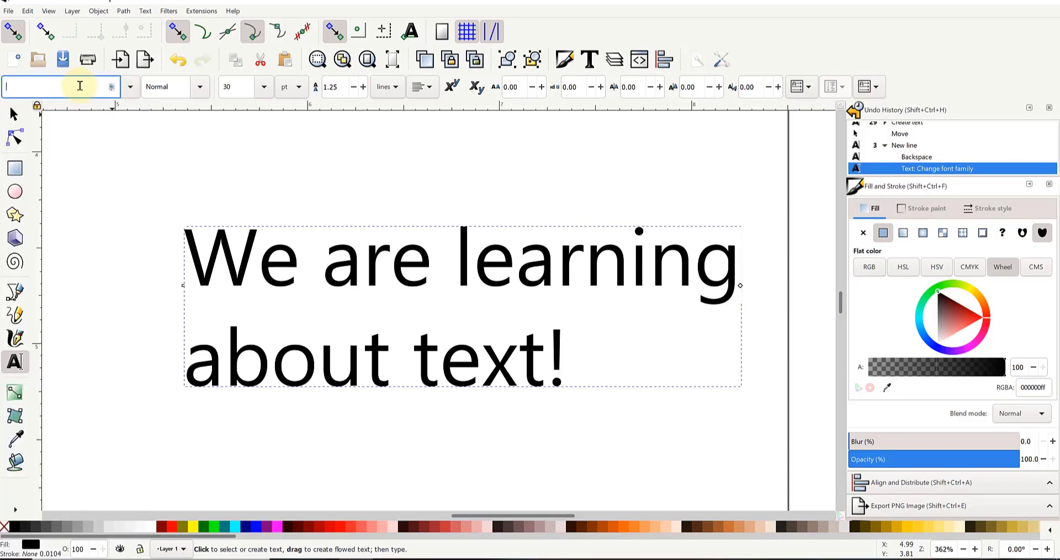
{"action": "type", "text": "lov"}
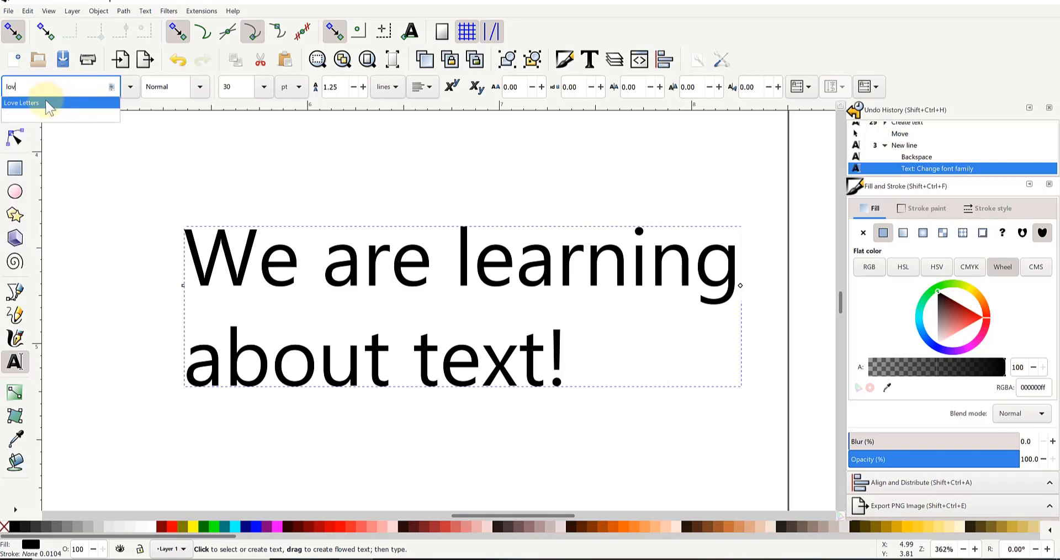
{"action": "left_click", "coordinate": [48, 103]}
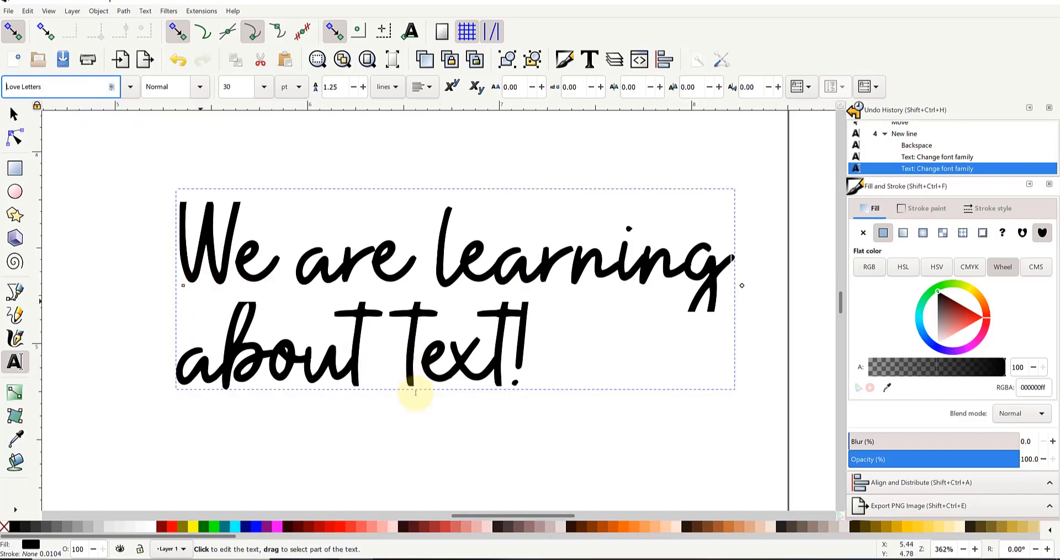
Replace the font with Bohema Spirit by searching 'boh'
{"action": "triple_click", "coordinate": [80, 80]}
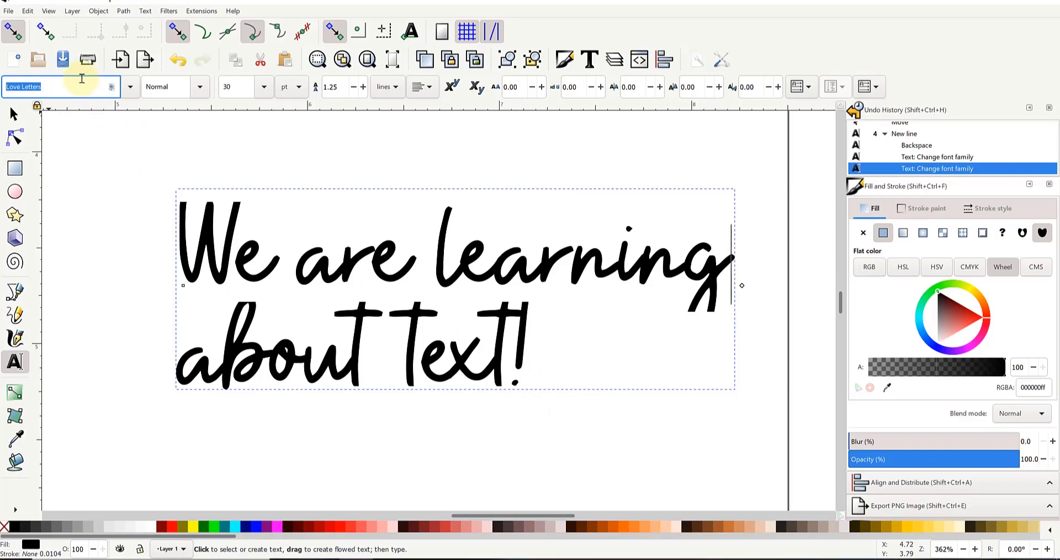
{"action": "type", "text": "boh"}
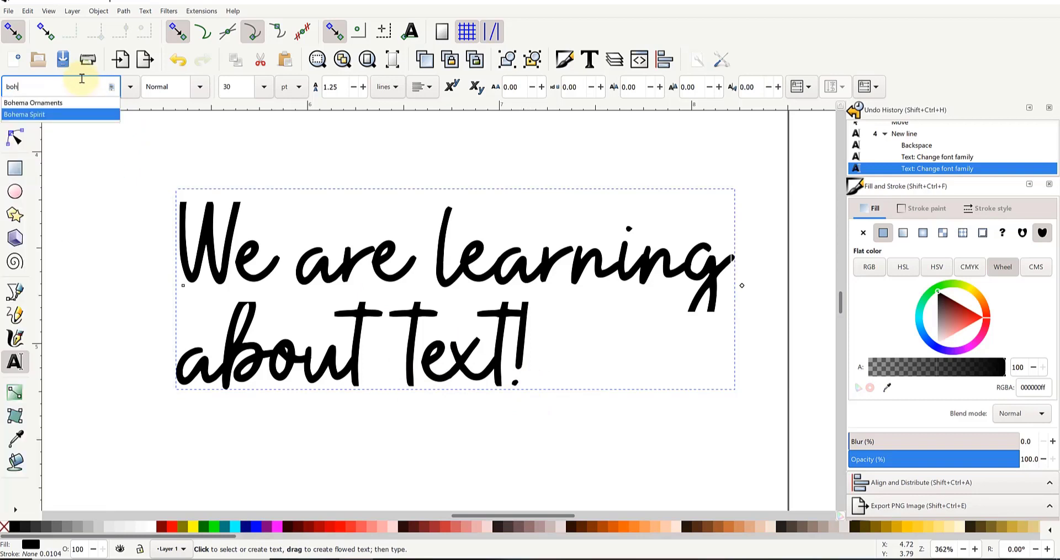
{"action": "left_click", "coordinate": [61, 114]}
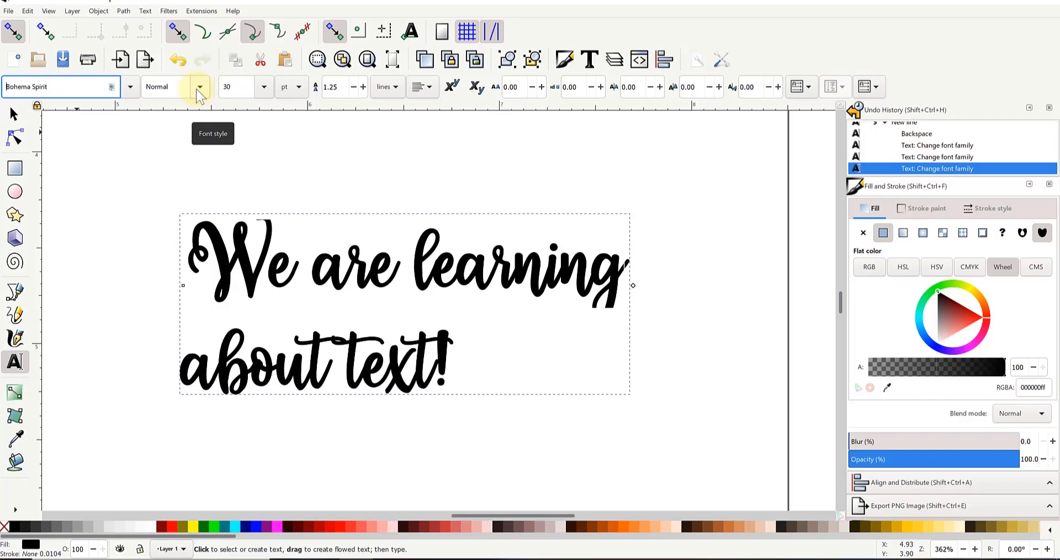
Check the font's available styles (only Normal), then show the full font-family list
{"action": "left_click", "coordinate": [199, 88]}
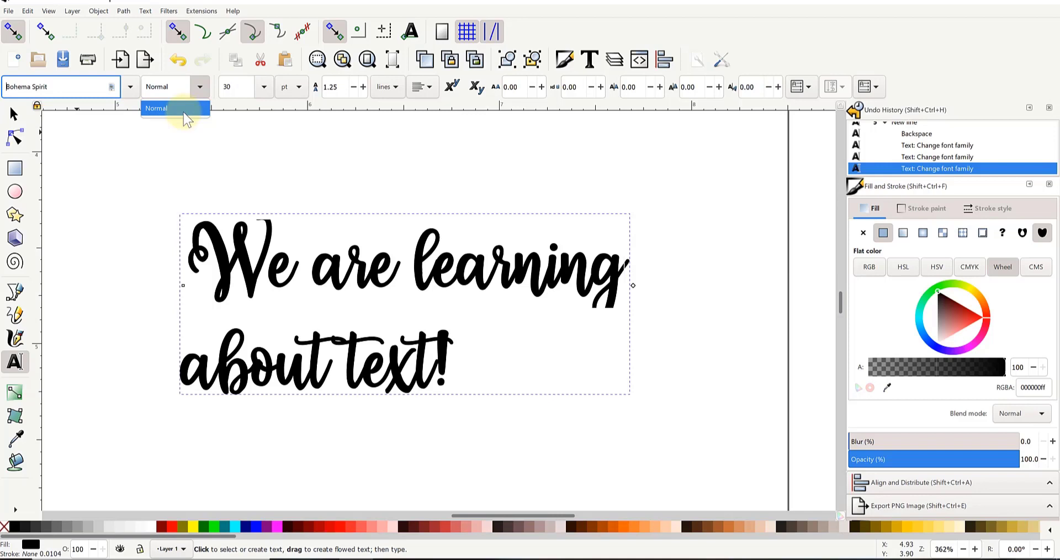
{"action": "left_click", "coordinate": [131, 89]}
{"action": "left_click", "coordinate": [131, 86]}
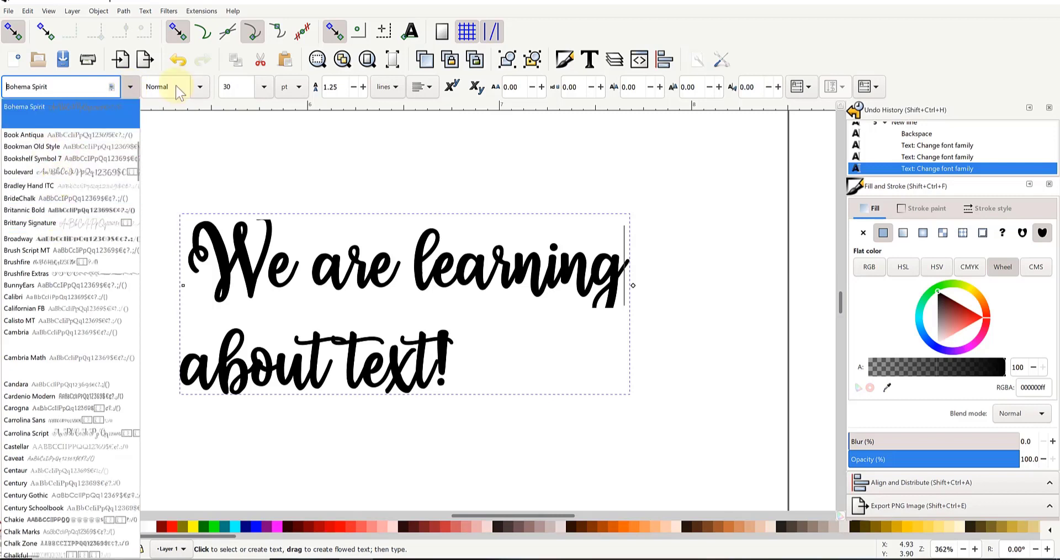
Change the font to RAE DUNN REGULAR via an 'ra' search, then search 'rae' again
{"action": "left_click", "coordinate": [84, 105]}
{"action": "triple_click", "coordinate": [54, 86]}
{"action": "double_click", "coordinate": [54, 86]}
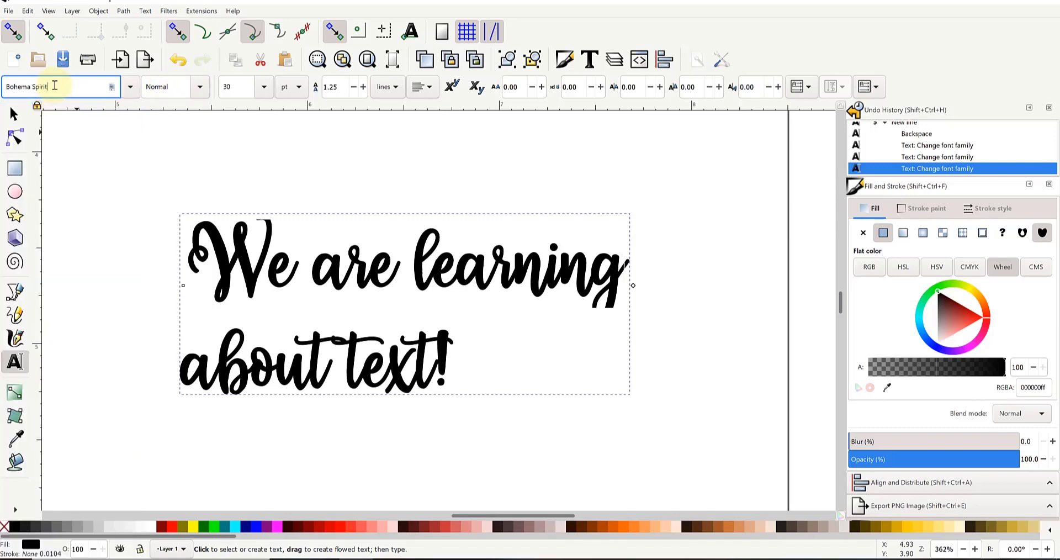
{"action": "key", "text": "BackSpace"}
{"action": "key", "text": "BackSpace"}
{"action": "key", "text": "BackSpace"}
{"action": "key", "text": "BackSpace"}
{"action": "key", "text": "BackSpace"}
{"action": "key", "text": "BackSpace"}
{"action": "key", "text": "BackSpace"}
{"action": "type", "text": "ra"}
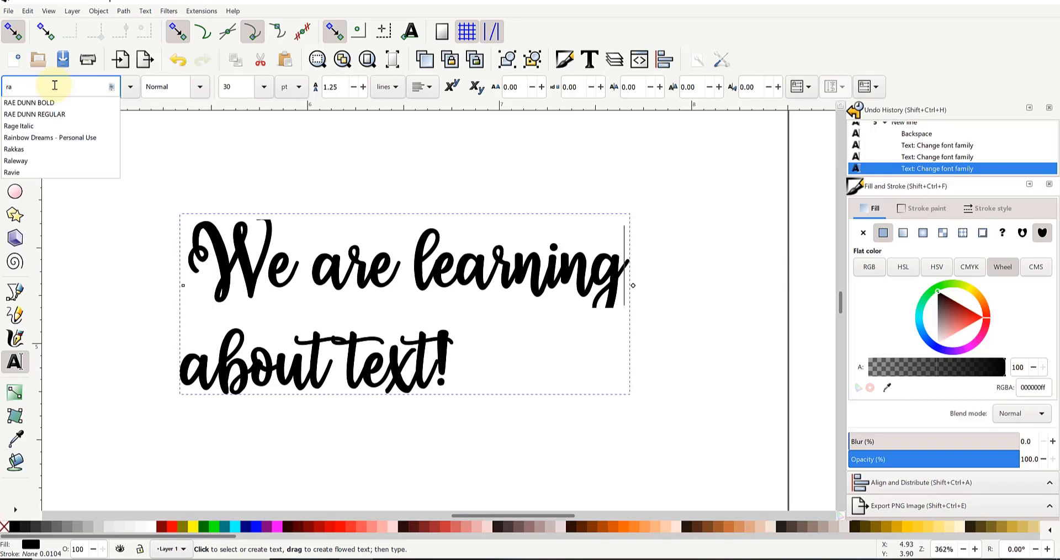
{"action": "left_click", "coordinate": [58, 114]}
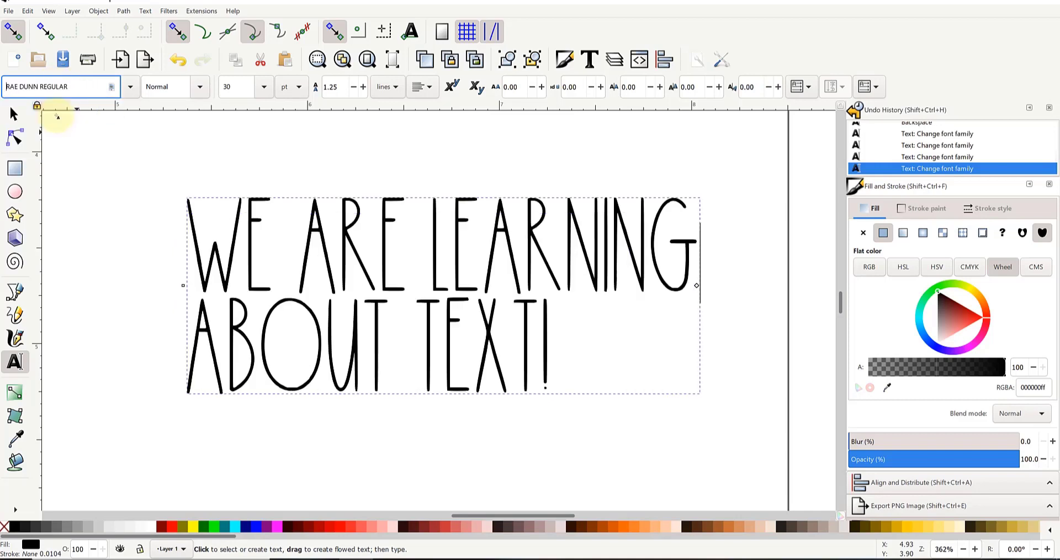
{"action": "triple_click", "coordinate": [99, 85]}
{"action": "type", "text": "rae"}
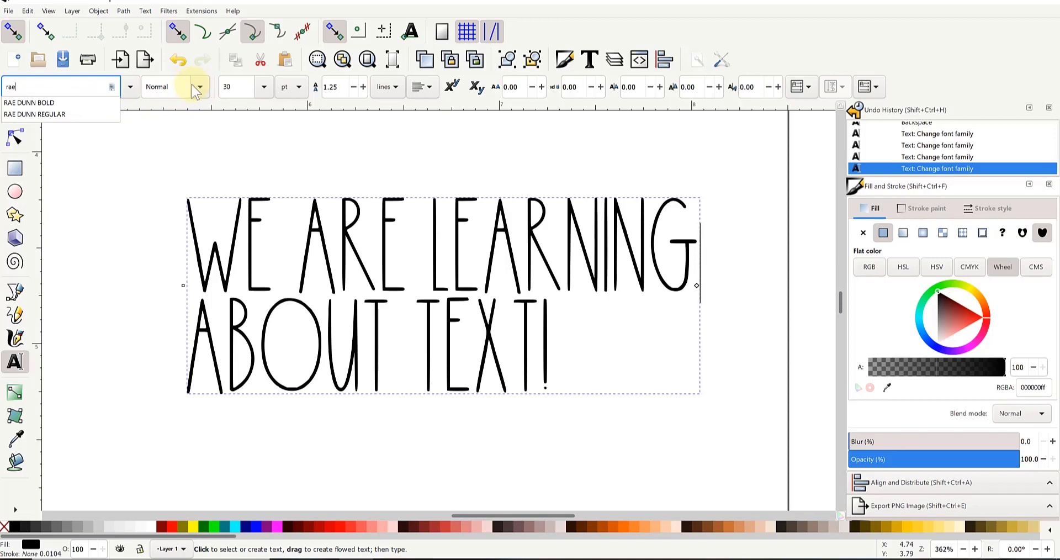
Switch the text to the RAE DUNN BOLD font
{"action": "left_click", "coordinate": [85, 102]}
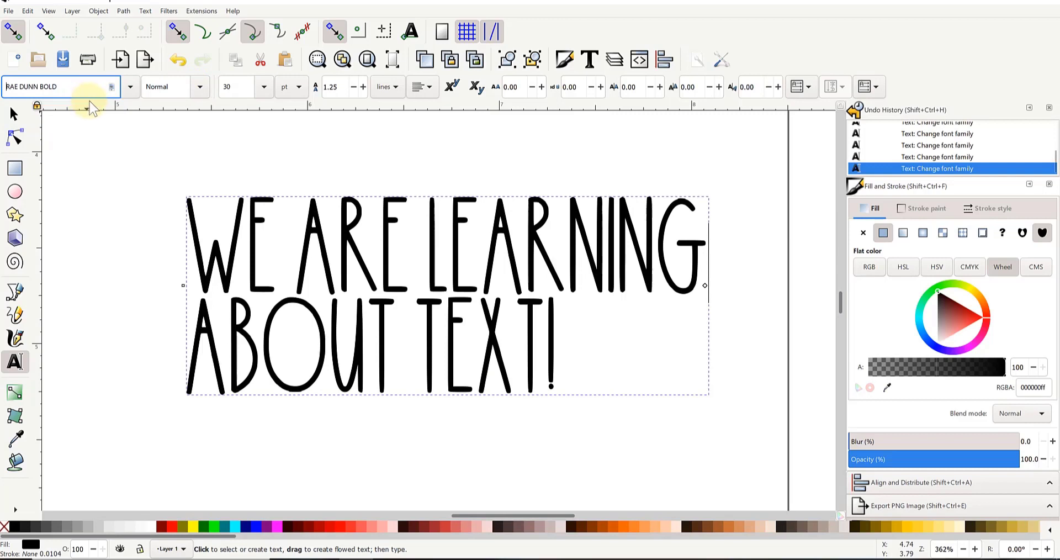
{"action": "left_click", "coordinate": [234, 85]}
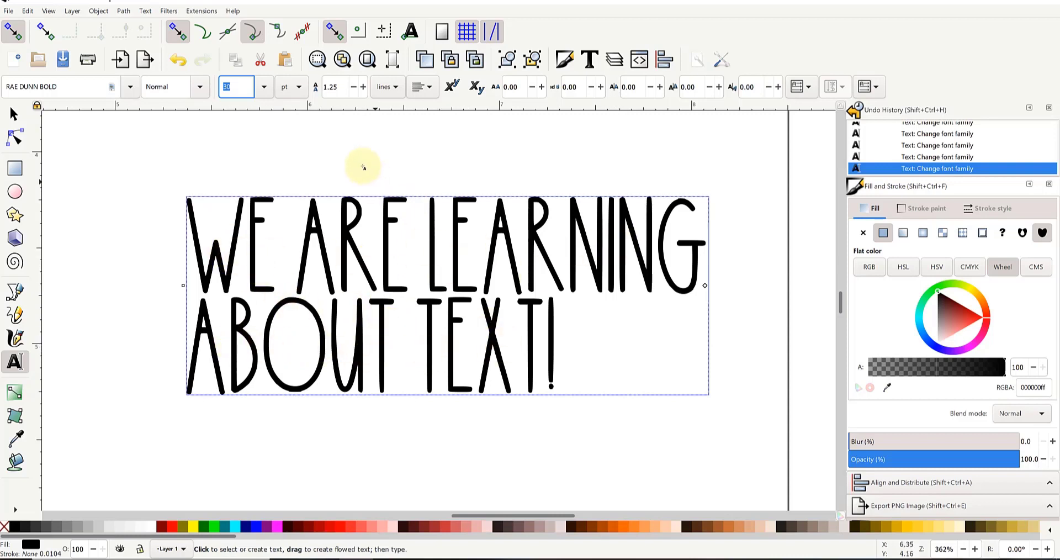
Set the line spacing to 1.45 and center-align both lines of text
{"action": "left_click", "coordinate": [362, 86]}
{"action": "left_click", "coordinate": [363, 86]}
{"action": "left_click", "coordinate": [362, 86]}
{"action": "left_click", "coordinate": [363, 86]}
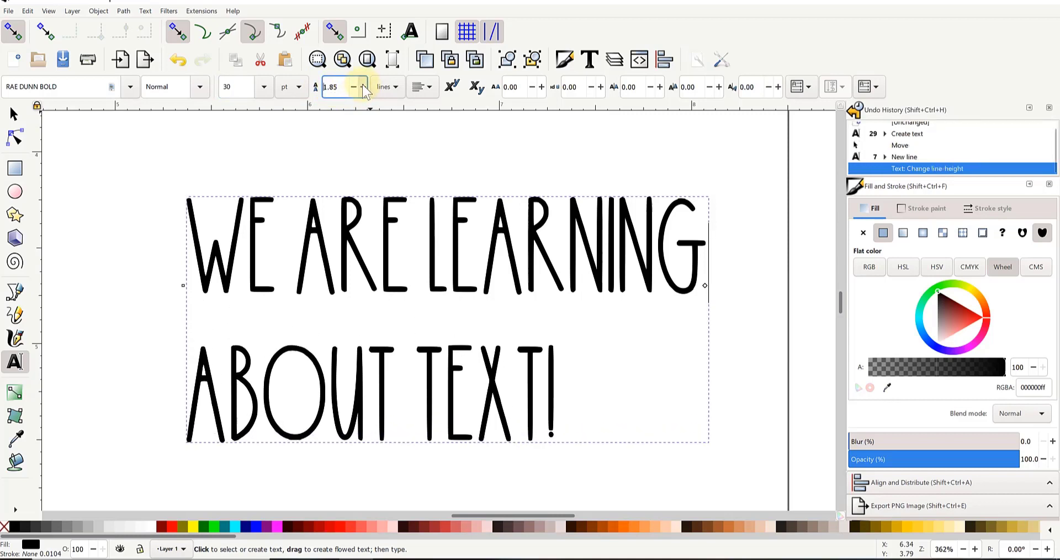
{"action": "left_click", "coordinate": [354, 87]}
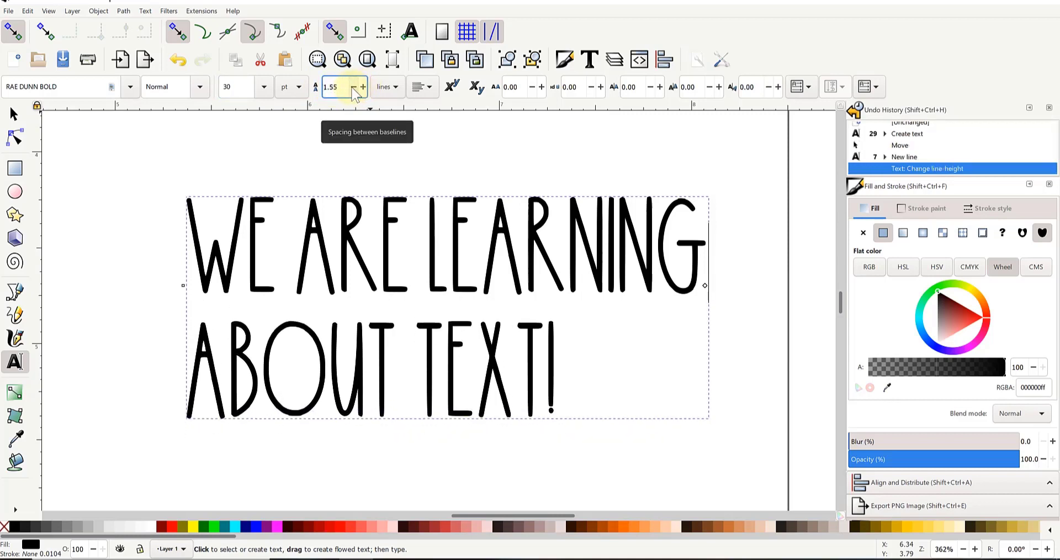
{"action": "left_click", "coordinate": [353, 87]}
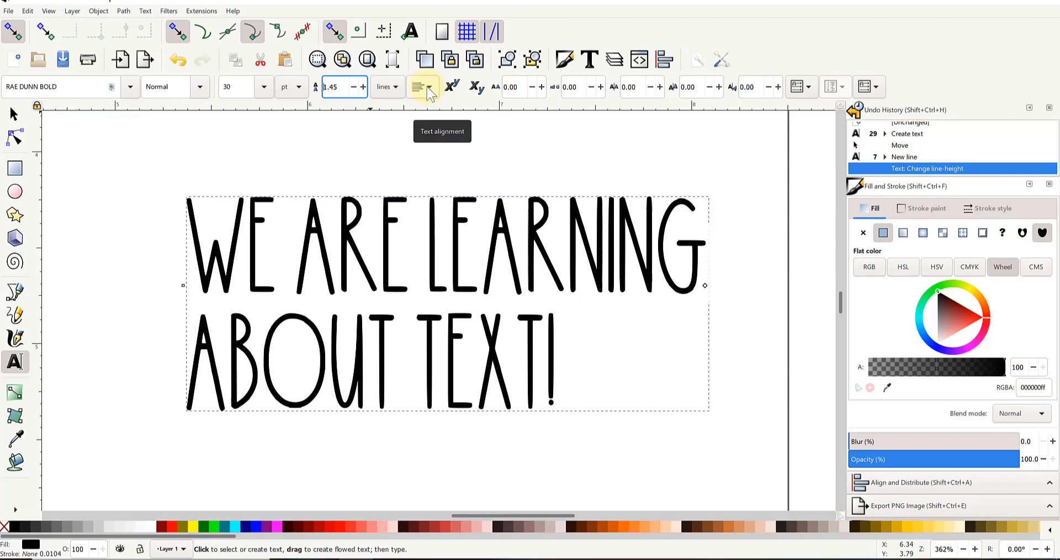
{"action": "left_click", "coordinate": [426, 87]}
{"action": "left_click", "coordinate": [426, 106]}
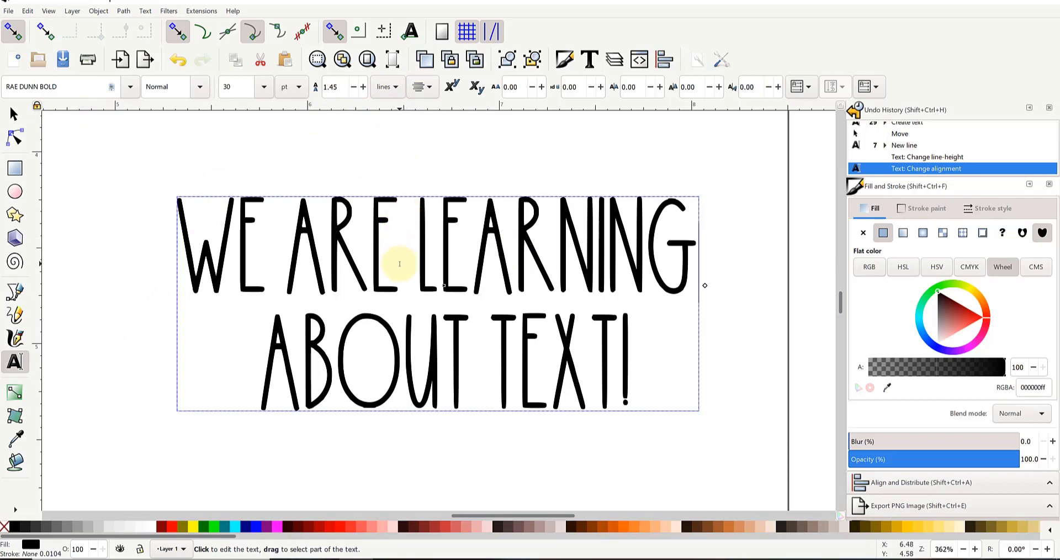
Reselect the text block as a whole object with the Selector tool
{"action": "left_click", "coordinate": [82, 161]}
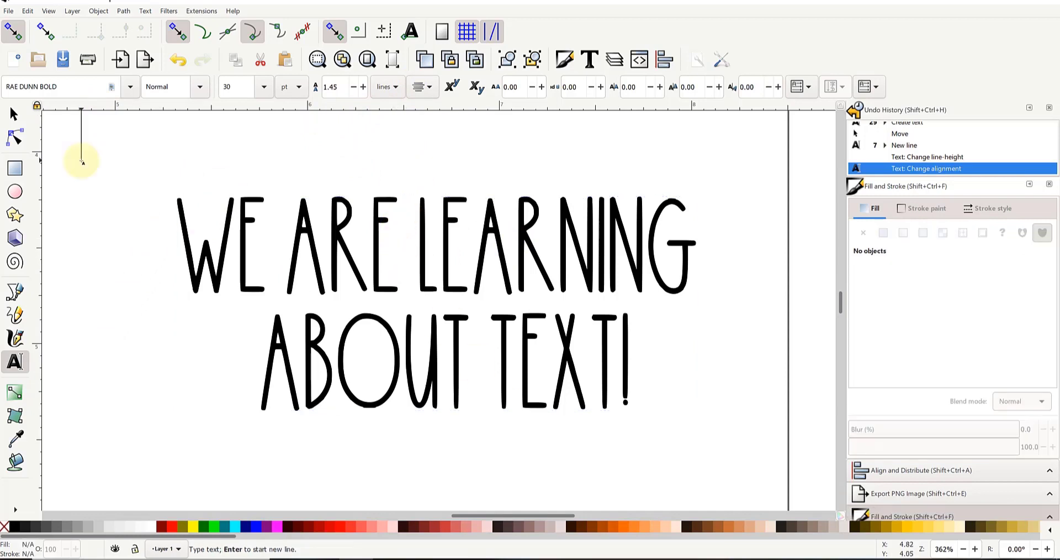
{"action": "left_click", "coordinate": [324, 228]}
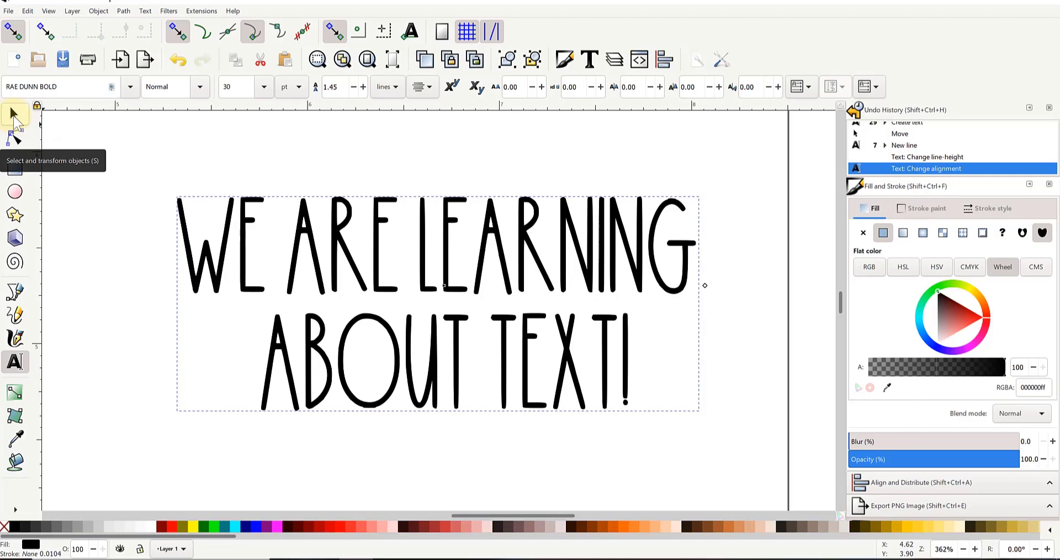
{"action": "left_click", "coordinate": [14, 114]}
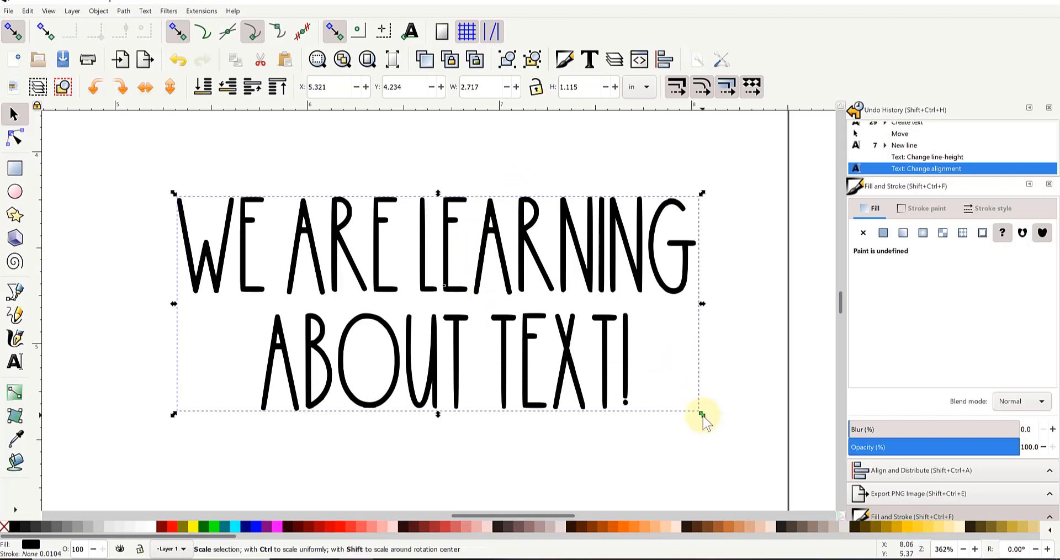
Scale the text to 30.21 pt with locked proportions and move it to X 5.505, Y 4.303
{"action": "left_click_drag", "start_coordinate": [703, 415], "coordinate": [655, 379]}
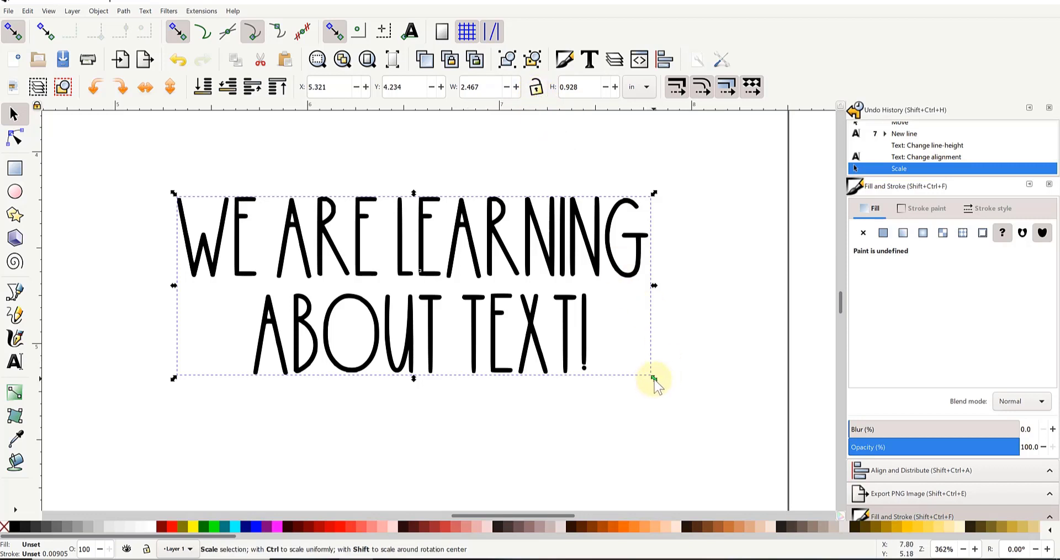
{"action": "left_click_drag", "start_coordinate": [653, 378], "coordinate": [667, 396]}
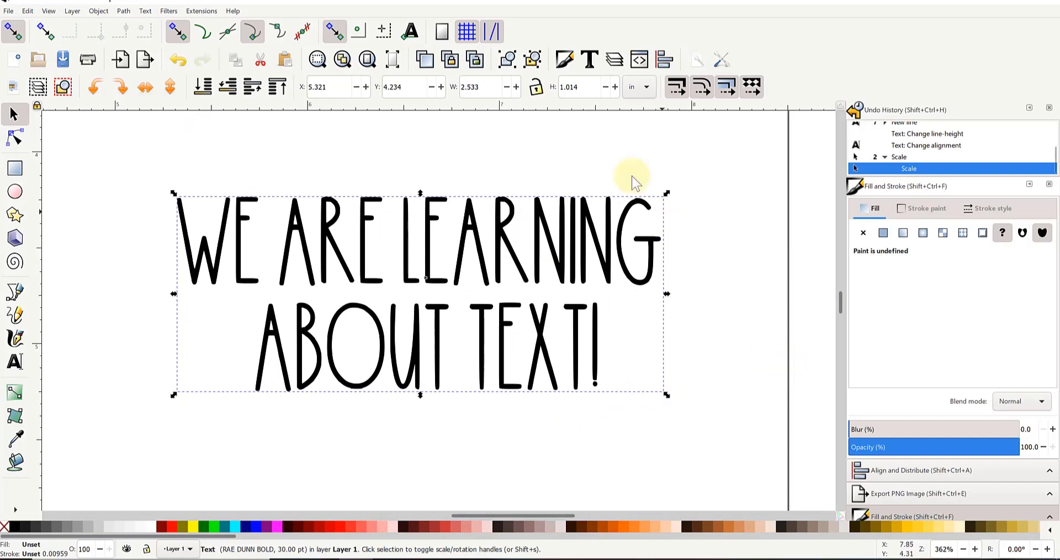
{"action": "left_click", "coordinate": [535, 87]}
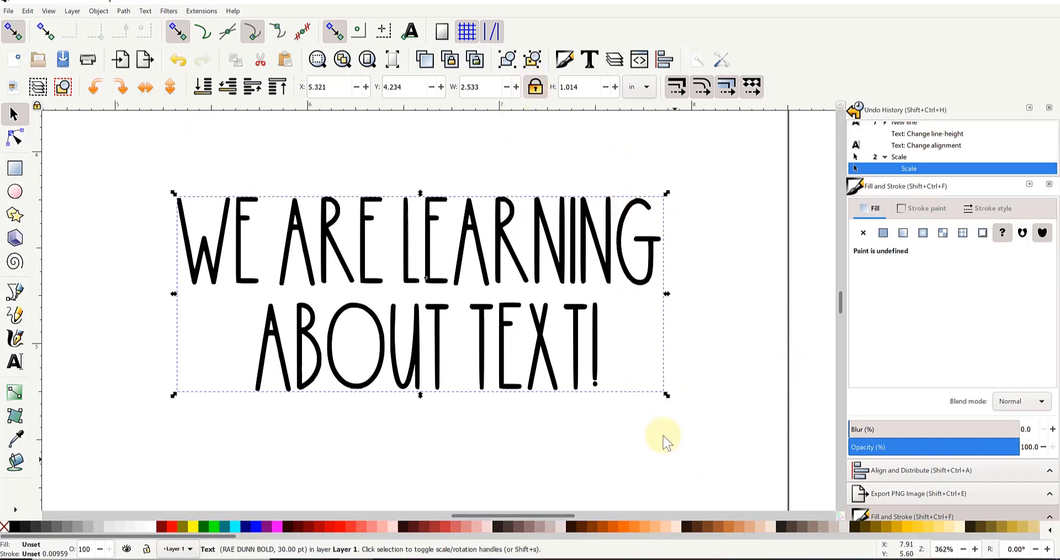
{"action": "left_click_drag", "start_coordinate": [667, 397], "coordinate": [783, 415]}
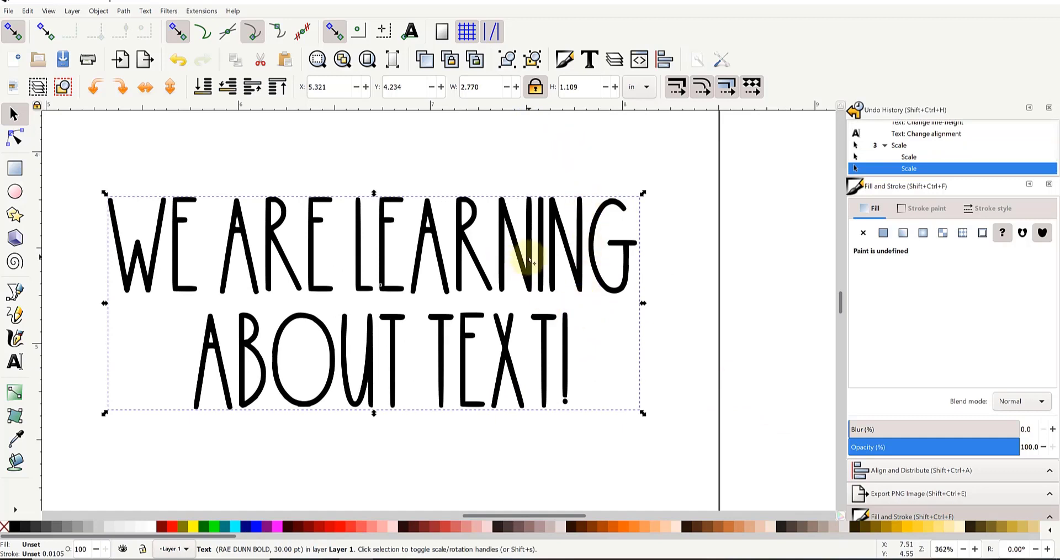
{"action": "left_click_drag", "start_coordinate": [533, 262], "coordinate": [569, 276]}
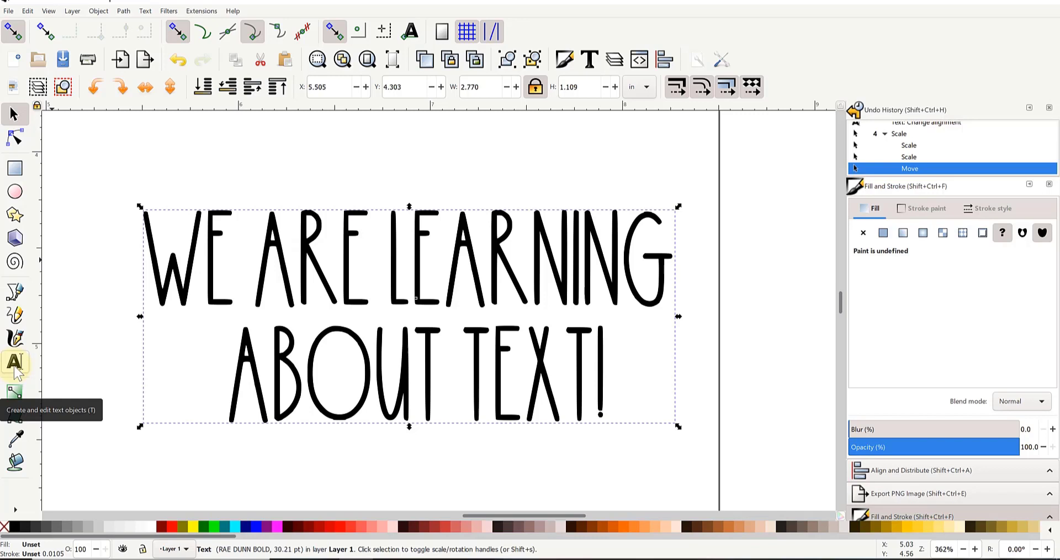
{"action": "double_click", "coordinate": [398, 264]}
{"action": "triple_click", "coordinate": [398, 263]}
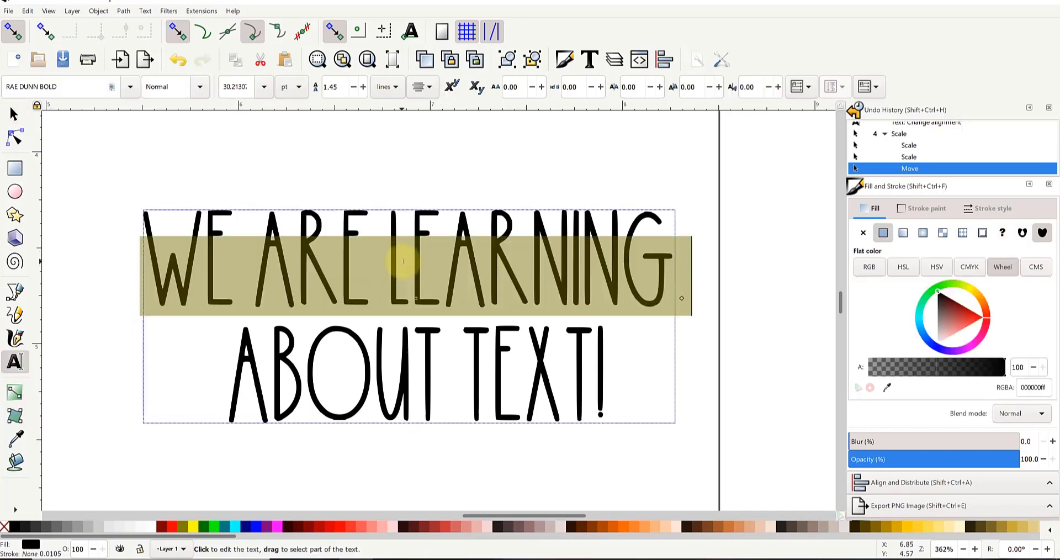
{"action": "double_click", "coordinate": [402, 261]}
{"action": "triple_click", "coordinate": [403, 260]}
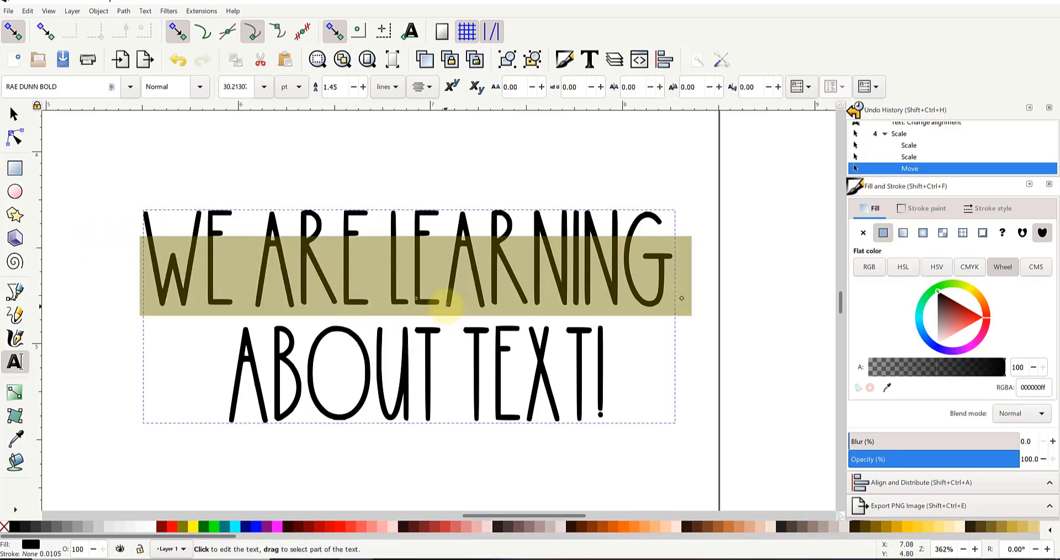
{"action": "left_click", "coordinate": [14, 115]}
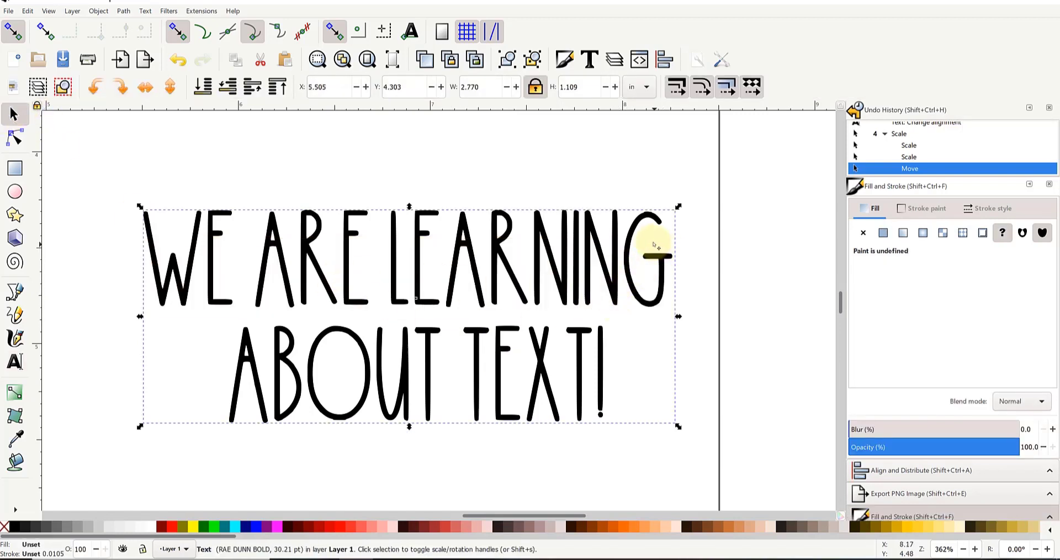
{"action": "left_click", "coordinate": [638, 229]}
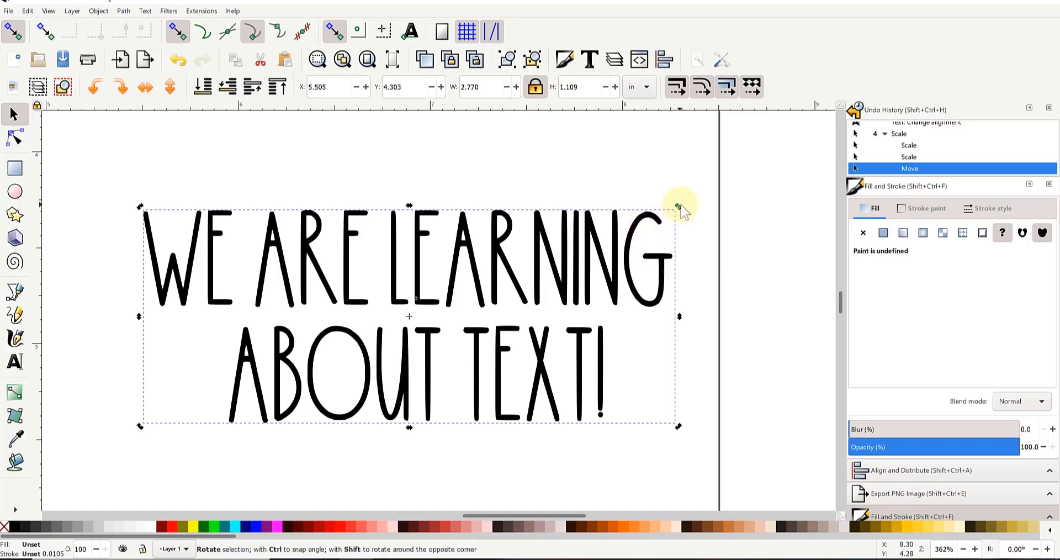
{"action": "mouse_move", "coordinate": [679, 208]}
{"action": "left_mouse_down"}
{"action": "mouse_move", "coordinate": [688, 243]}
{"action": "mouse_move", "coordinate": [677, 371]}
{"action": "mouse_move", "coordinate": [700, 236]}
{"action": "mouse_move", "coordinate": [686, 203]}
{"action": "left_mouse_up"}
{"action": "left_click", "coordinate": [401, 390]}
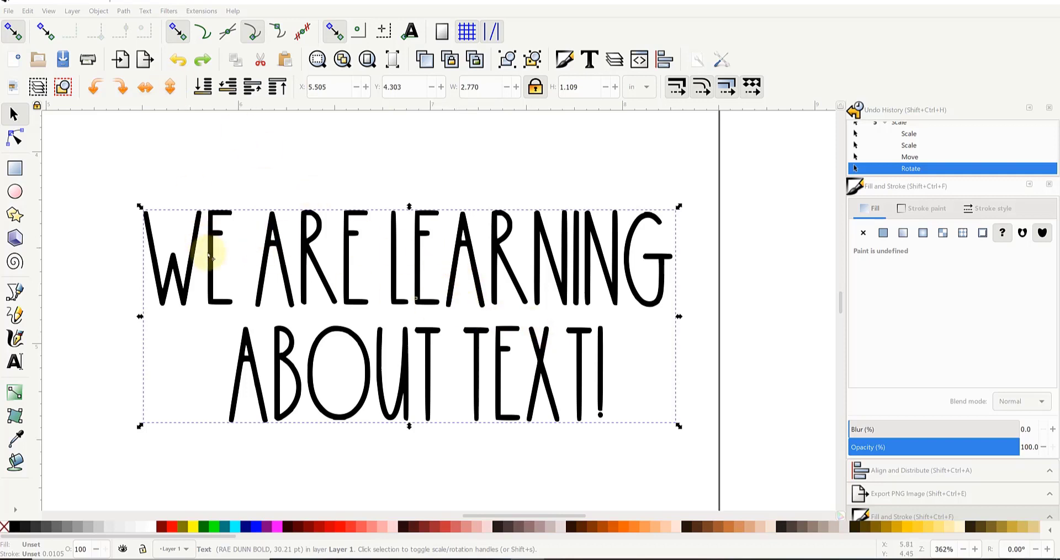
Open the Path menu to reach the path operations for the RAE DUNN BOLD text
{"action": "left_click", "coordinate": [123, 11]}
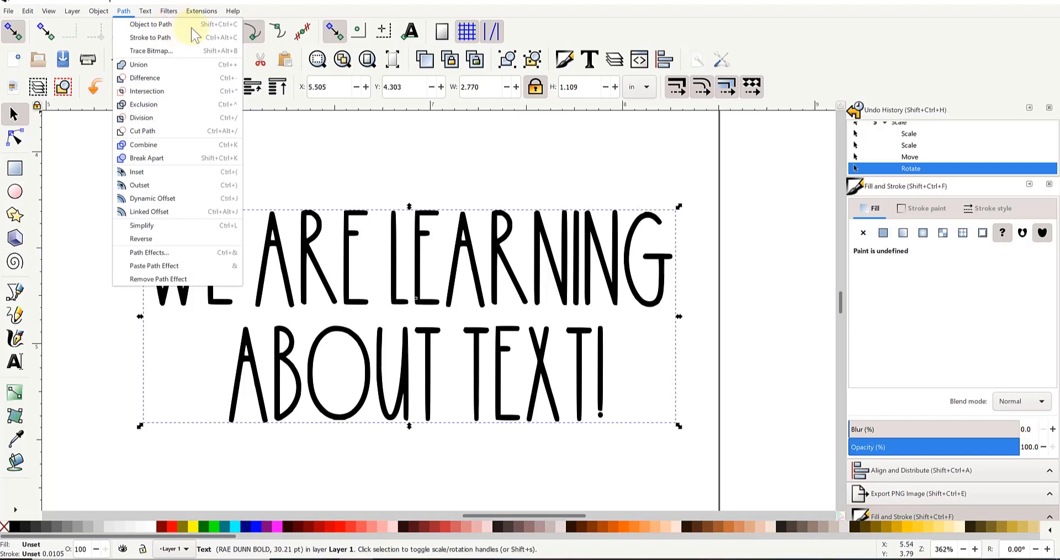
{"action": "left_click", "coordinate": [447, 457]}
{"action": "left_click", "coordinate": [441, 432]}
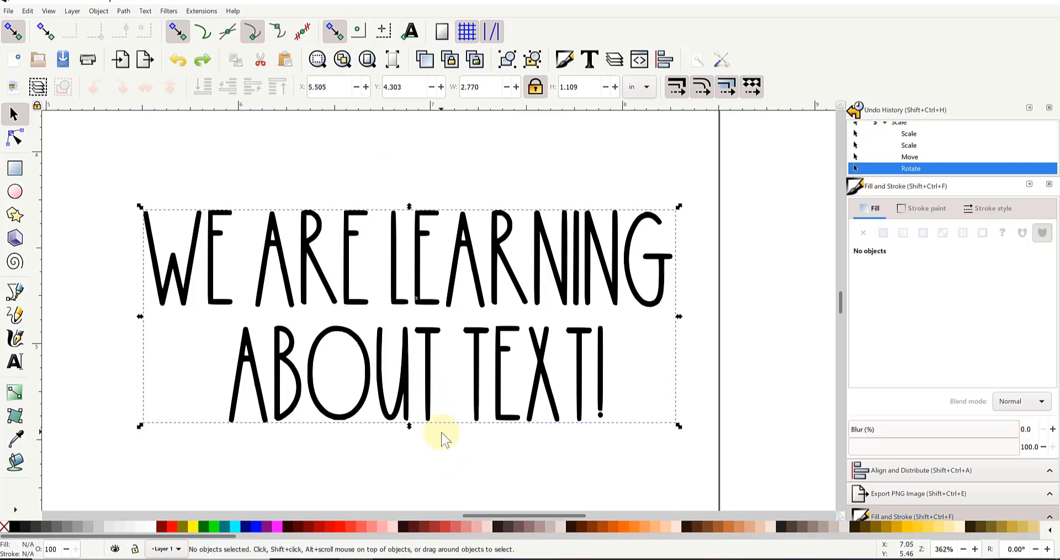
{"action": "left_click", "coordinate": [425, 353]}
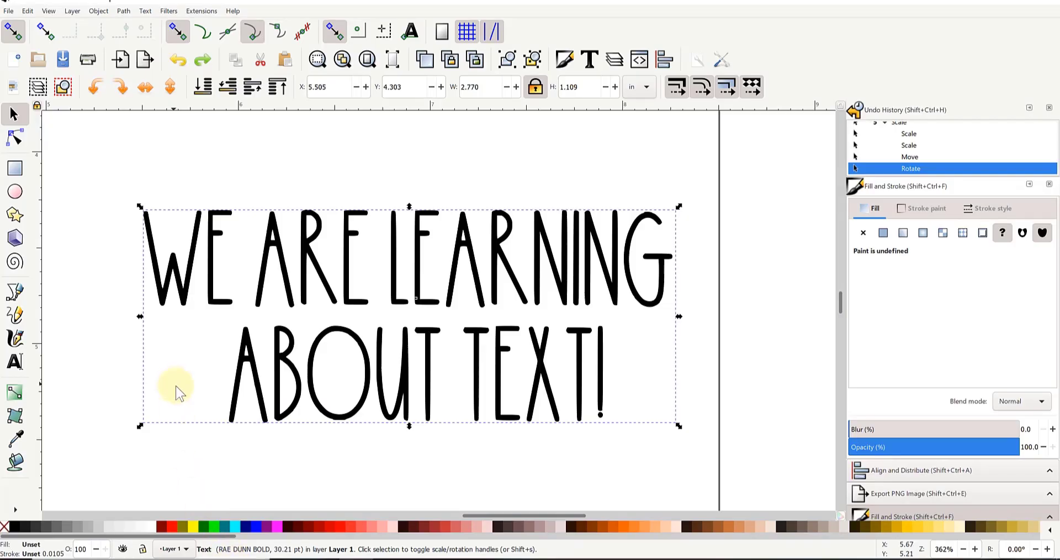
{"action": "left_click", "coordinate": [124, 11]}
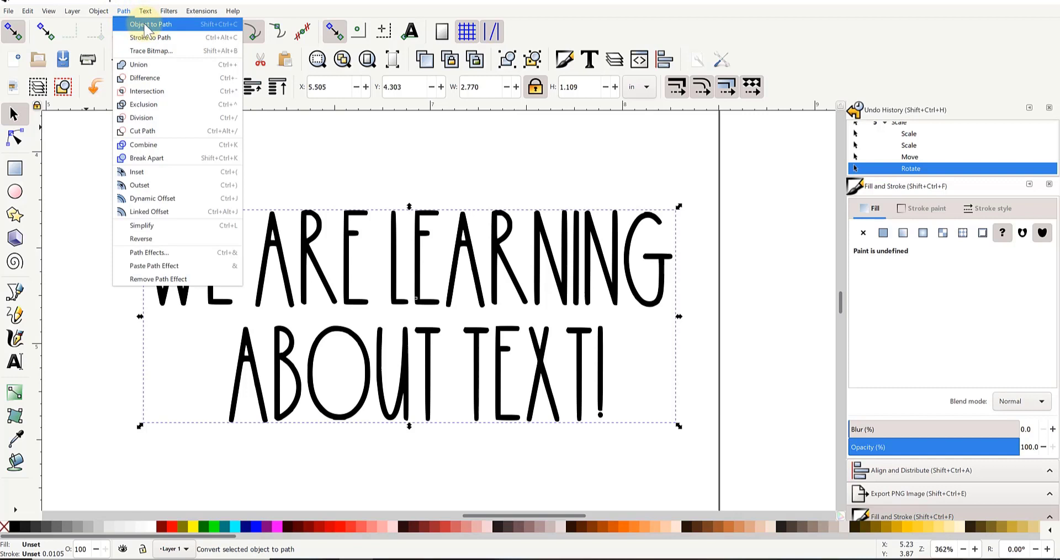
Convert the two-line text to outlines with Object to Path, giving a 23-object group
{"action": "left_click", "coordinate": [146, 25]}
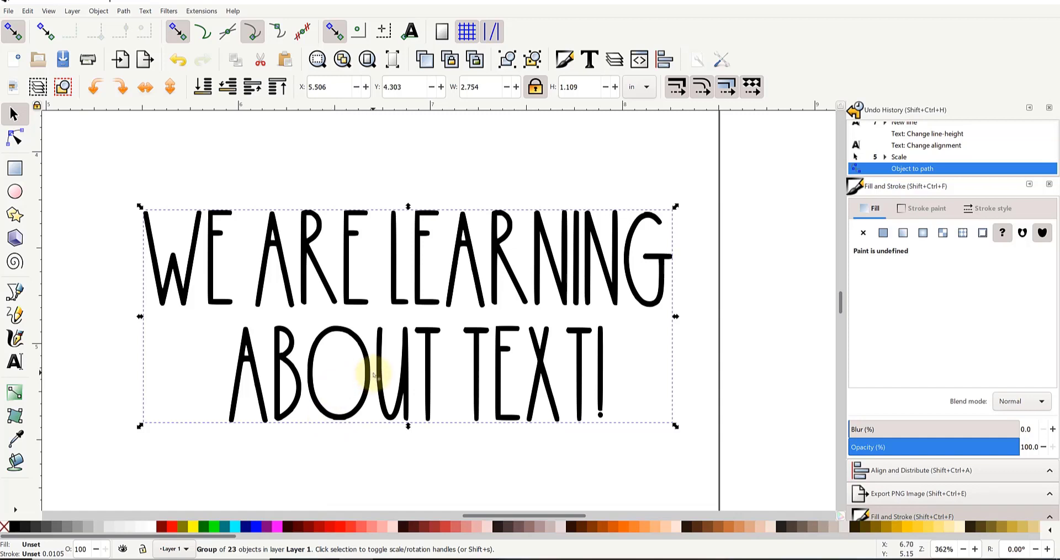
Ungroup the outlined text into 23 separate letter paths
{"action": "right_click", "coordinate": [373, 375]}
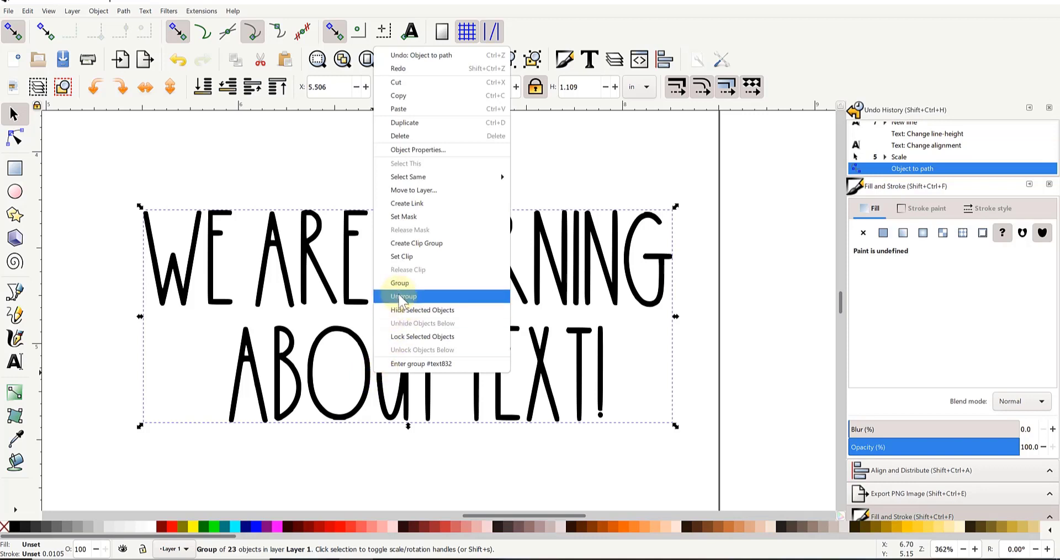
{"action": "left_click", "coordinate": [420, 301]}
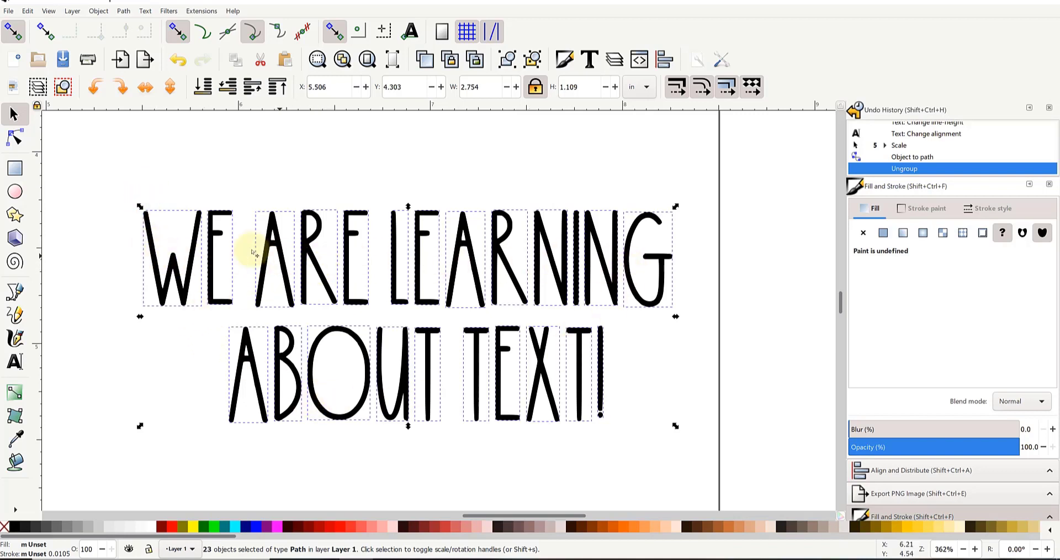
{"action": "left_click", "coordinate": [14, 139]}
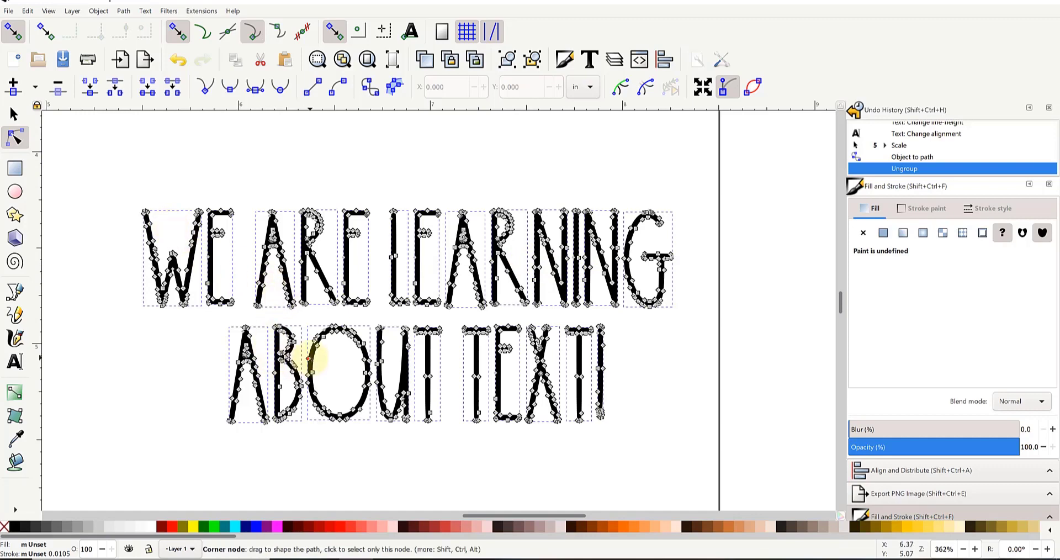
{"action": "scroll", "coordinate": [142, 225], "scroll_direction": "up", "scroll_amount": 6}
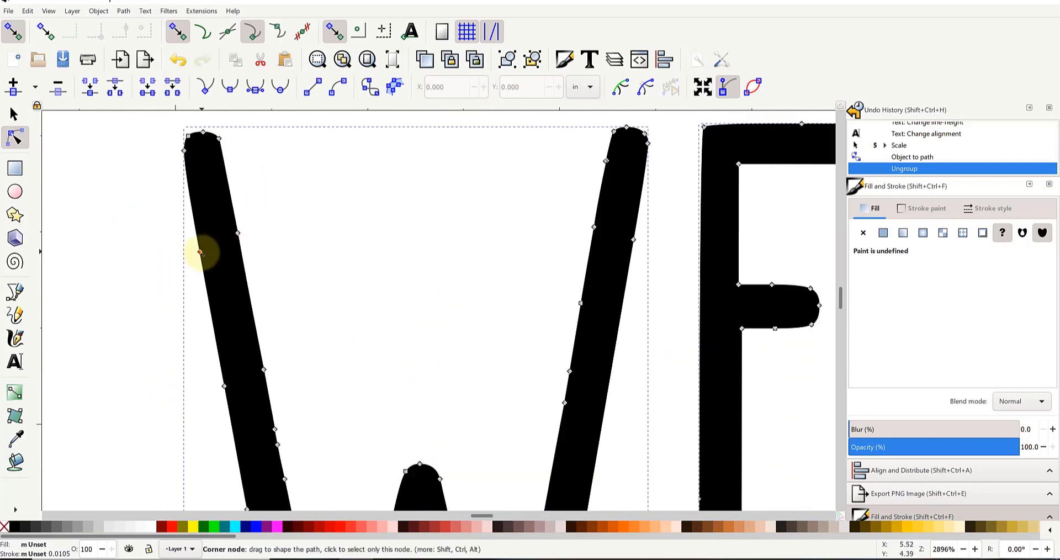
{"action": "left_click_drag", "start_coordinate": [200, 252], "coordinate": [93, 255]}
{"action": "left_click_drag", "start_coordinate": [237, 234], "coordinate": [293, 214]}
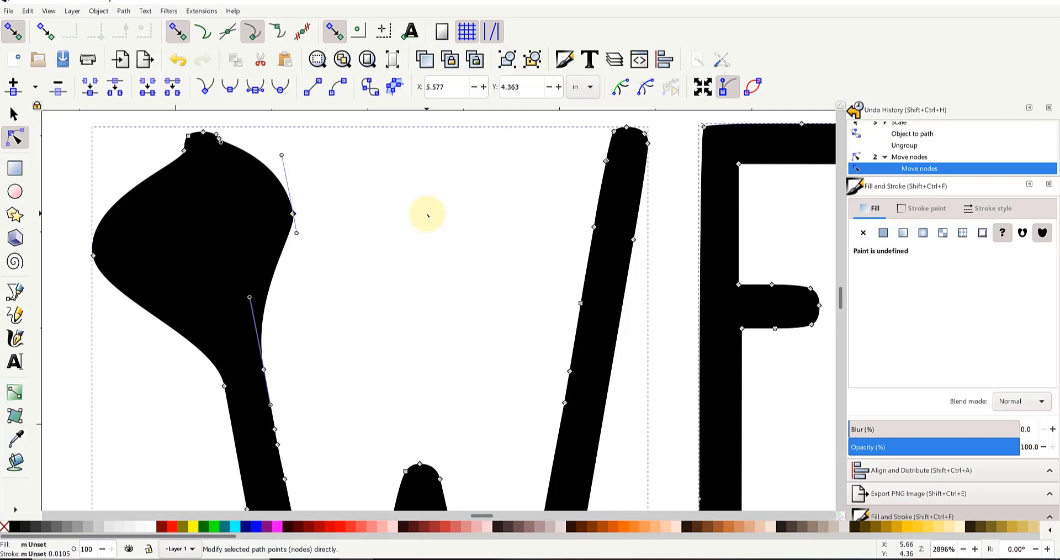
{"action": "key", "text": "ctrl+z"}
{"action": "key", "text": "ctrl+z"}
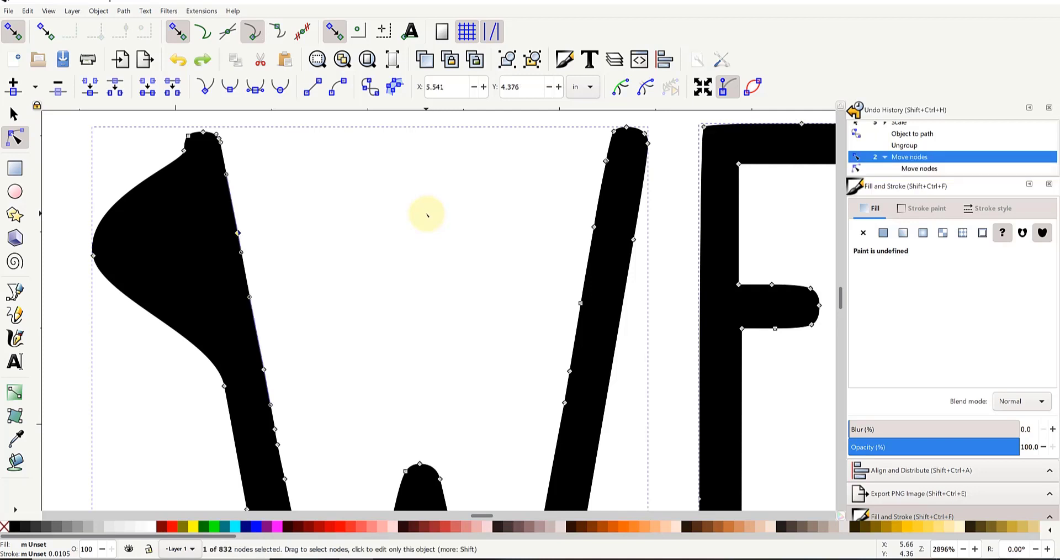
{"action": "scroll", "coordinate": [327, 283], "scroll_direction": "down", "scroll_amount": 8}
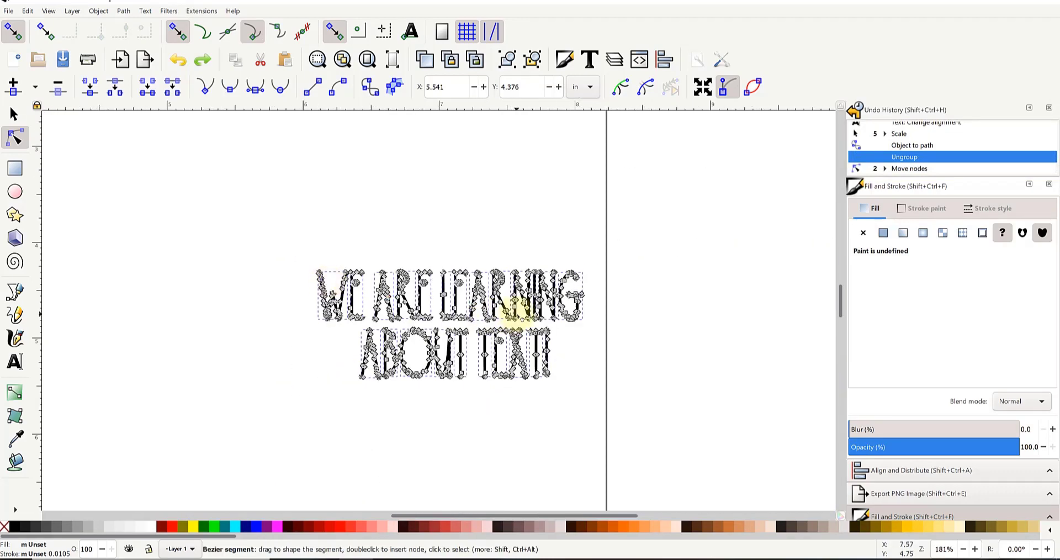
{"action": "scroll", "coordinate": [515, 307], "scroll_direction": "up", "scroll_amount": 2}
Exit node editing and rubber-band select all 23 letter paths with the Selector tool
{"action": "key", "text": "Escape"}
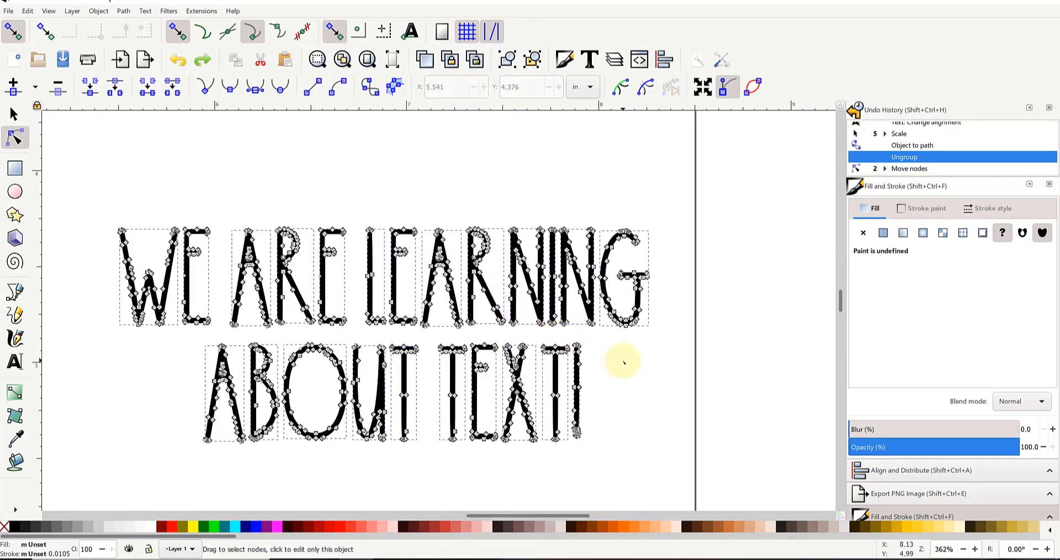
{"action": "key", "text": "Escape"}
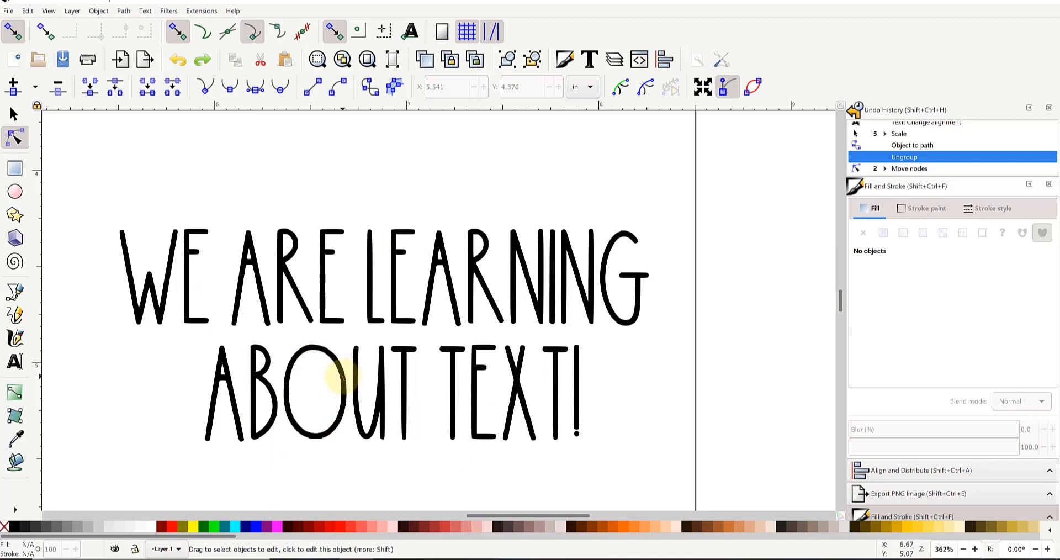
{"action": "left_click", "coordinate": [14, 115]}
{"action": "left_click_drag", "start_coordinate": [89, 182], "coordinate": [724, 468]}
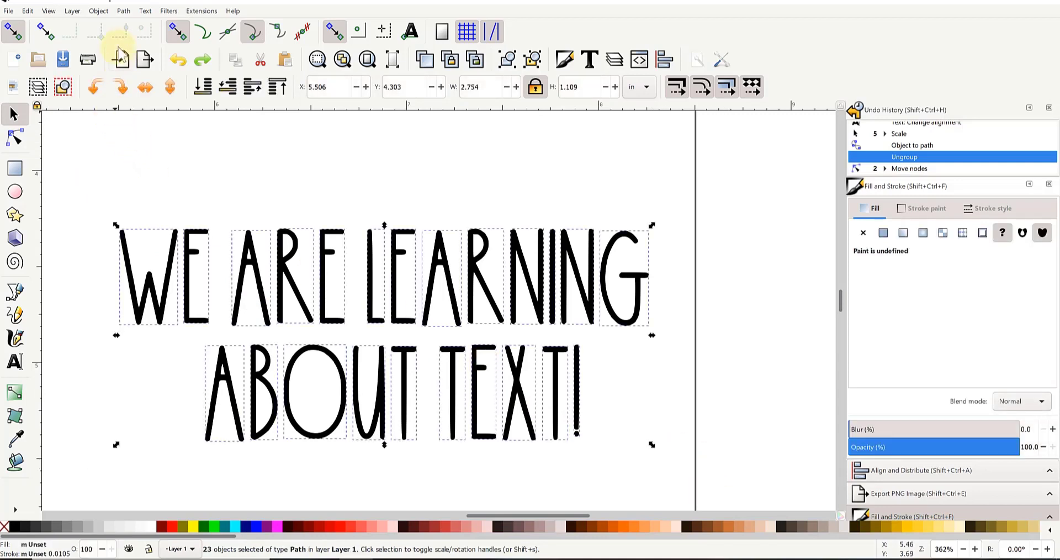
Union the letters into one 831-node path and shift it to X 5.566, Y 4.153
{"action": "left_click", "coordinate": [124, 11]}
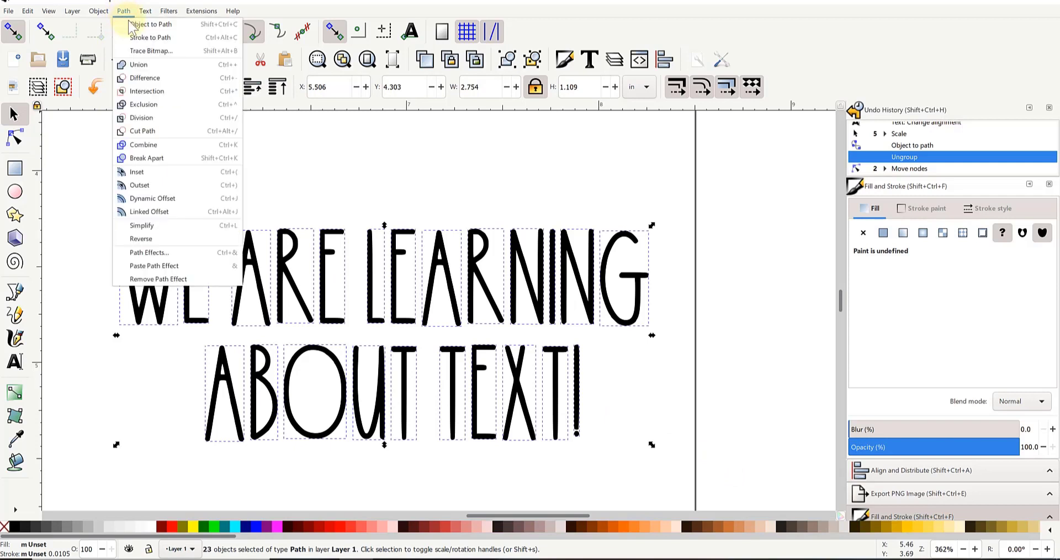
{"action": "left_click", "coordinate": [149, 67]}
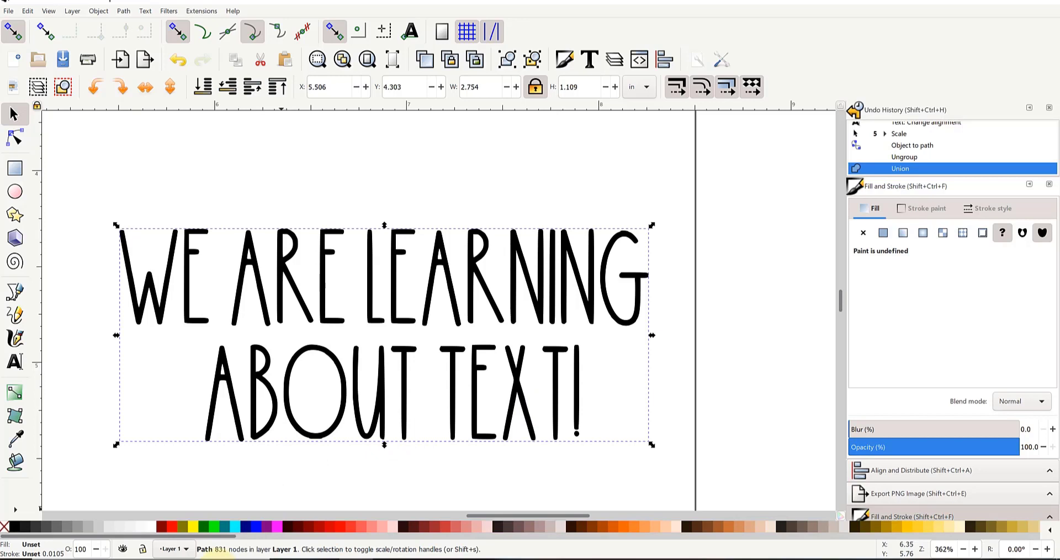
{"action": "left_click_drag", "start_coordinate": [494, 343], "coordinate": [506, 315]}
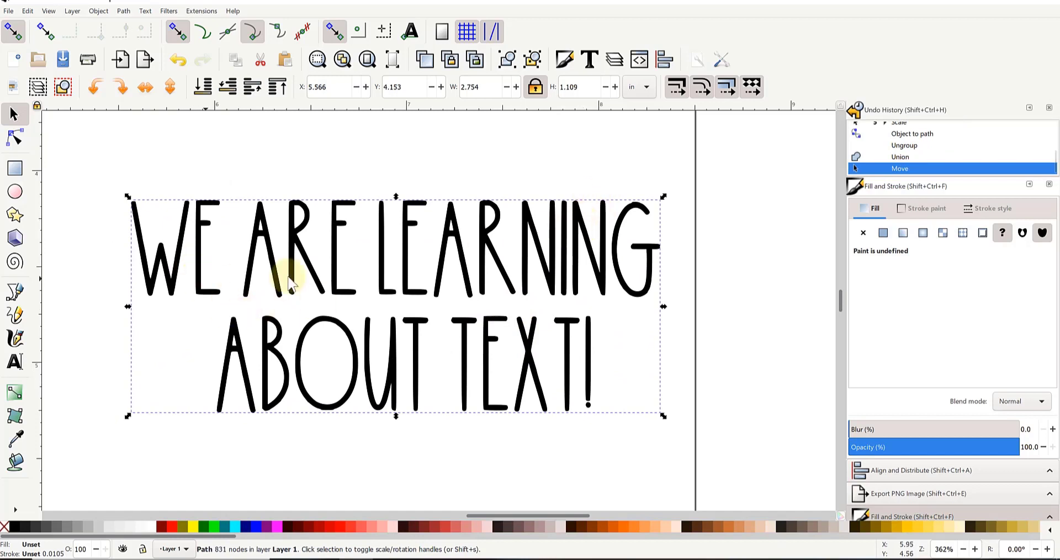